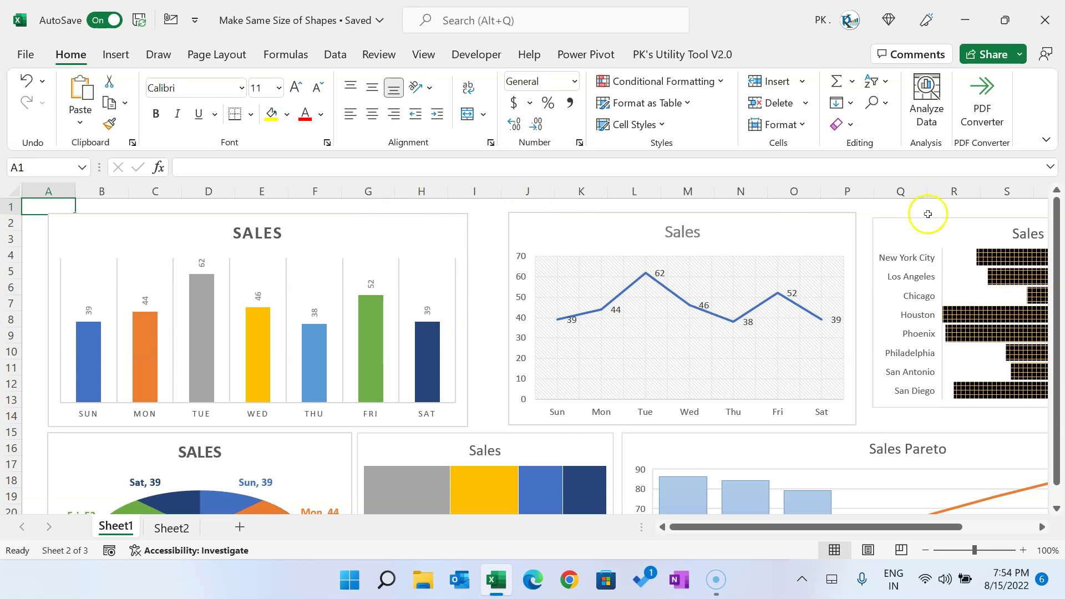
Step: Look over the dashboard and clear any selection by clicking an empty cell such as I3
scroll(851, 285, down, 5)
scroll(902, 292, up, 5)
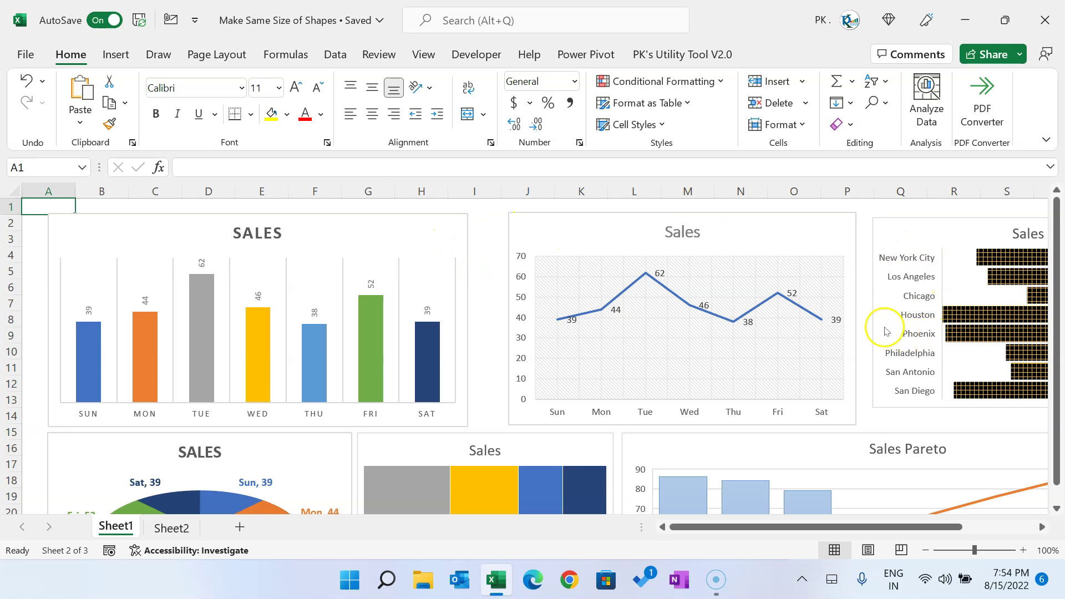
scroll(888, 330, down, 2)
click(493, 270)
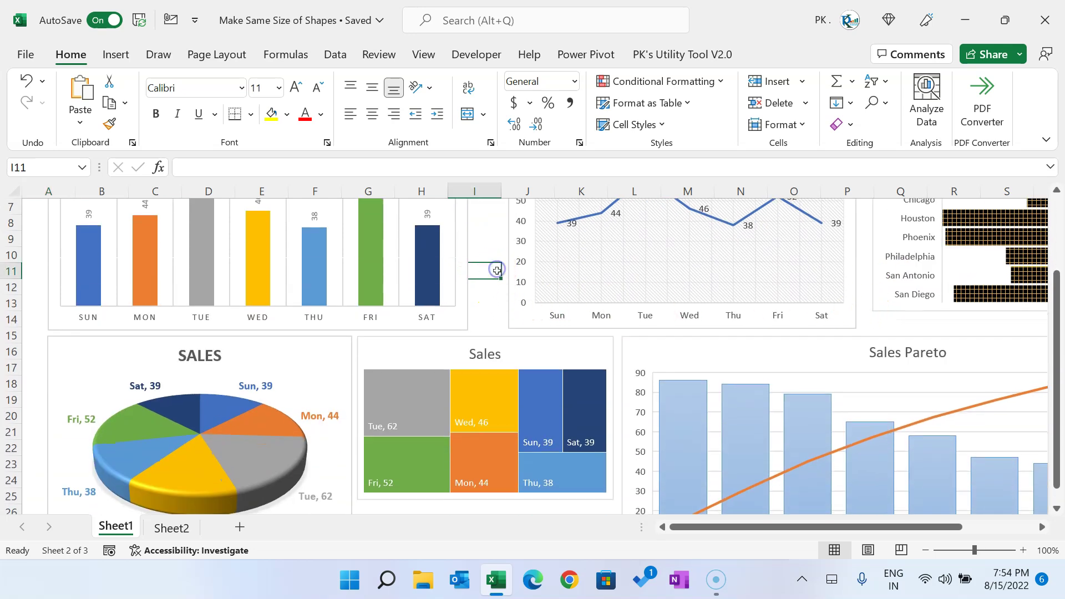
scroll(493, 266, up, 2)
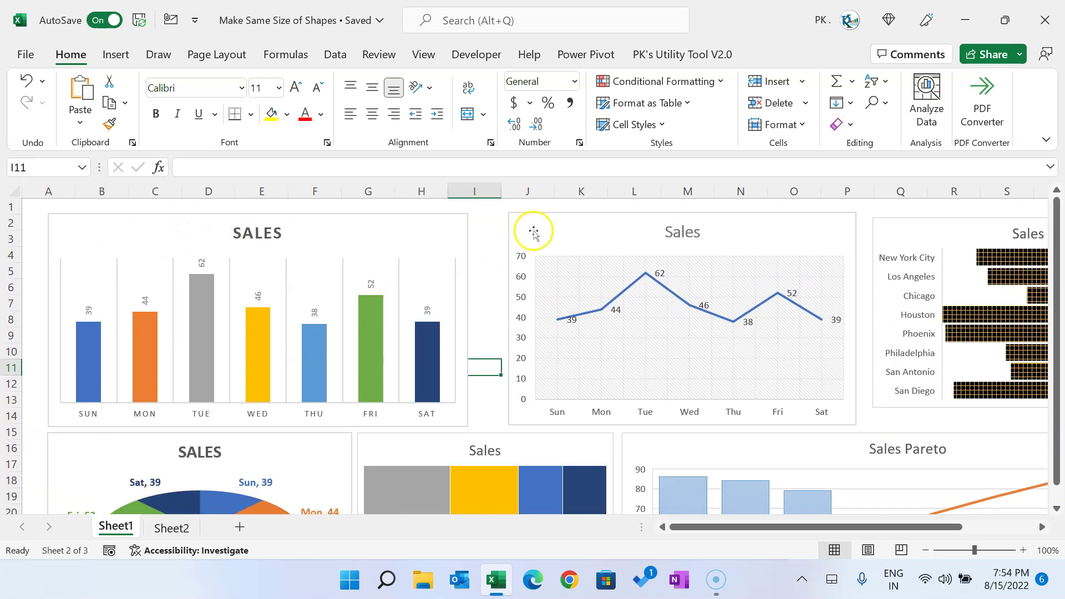
scroll(608, 347, down, 4)
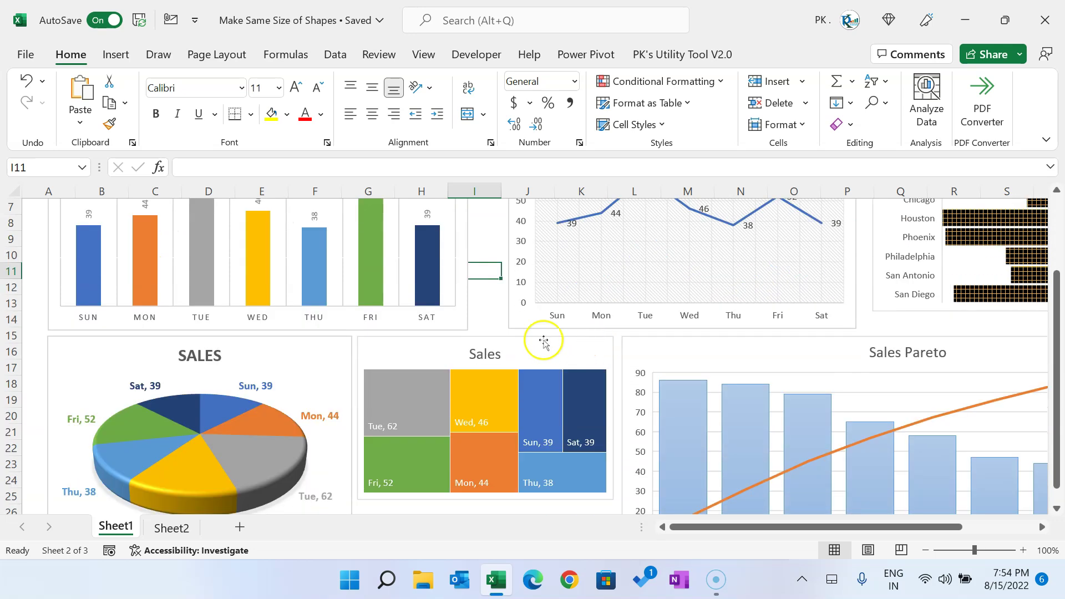
drag(802, 528, 804, 528)
scroll(555, 482, up, 4)
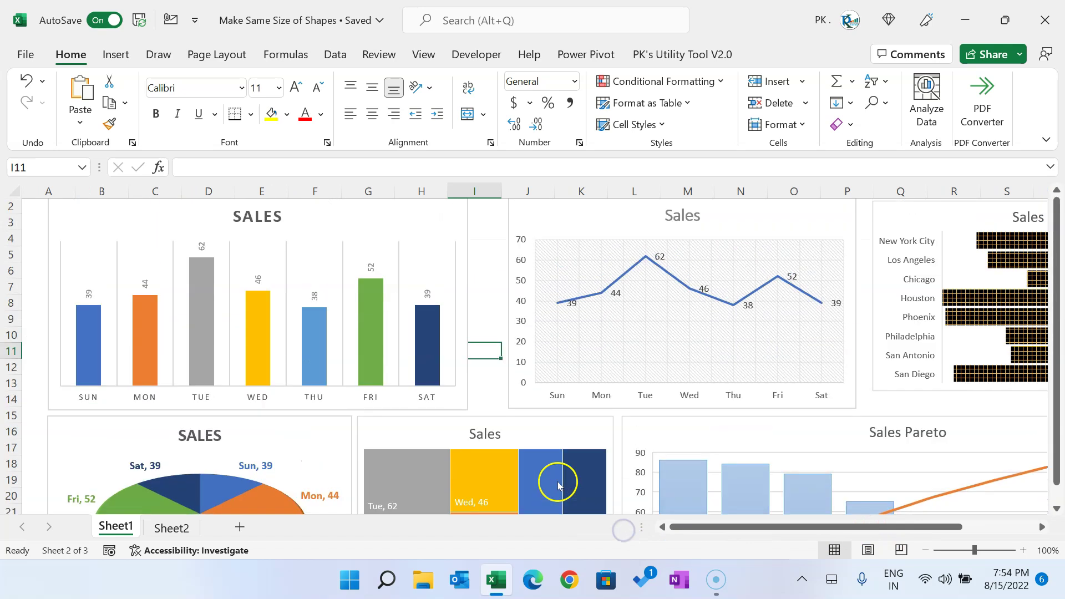
click(488, 234)
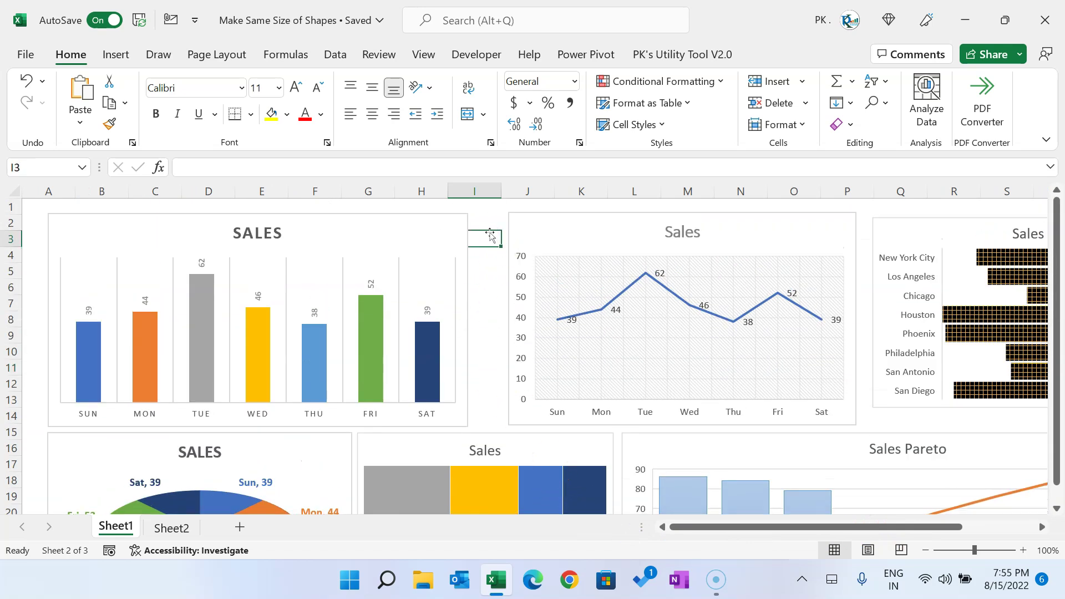
scroll(487, 237, down, 1)
scroll(487, 245, up, 1)
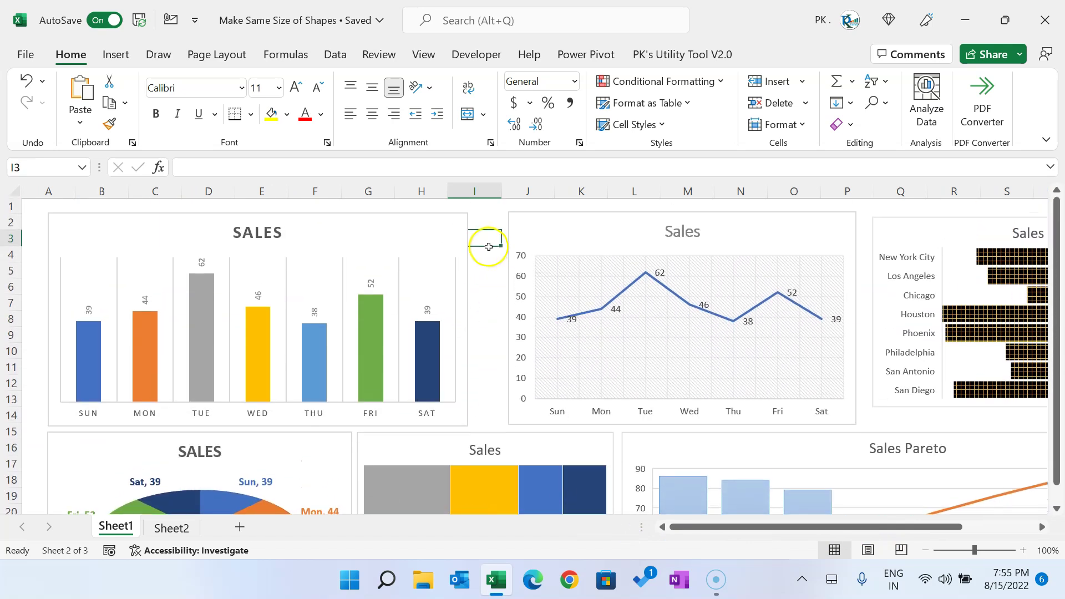
Step: Select all six charts: SALES column, line, Sales by city bar, pie, treemap and Pareto
click(398, 217)
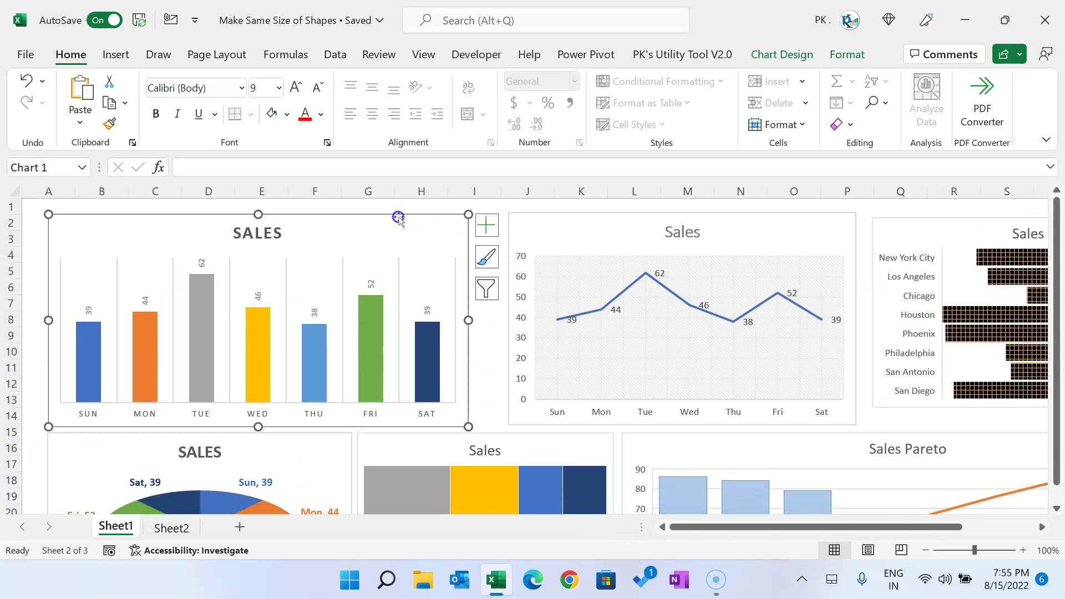
ctrl+click(585, 229)
ctrl+click(933, 230)
ctrl+click(309, 449)
ctrl+click(592, 440)
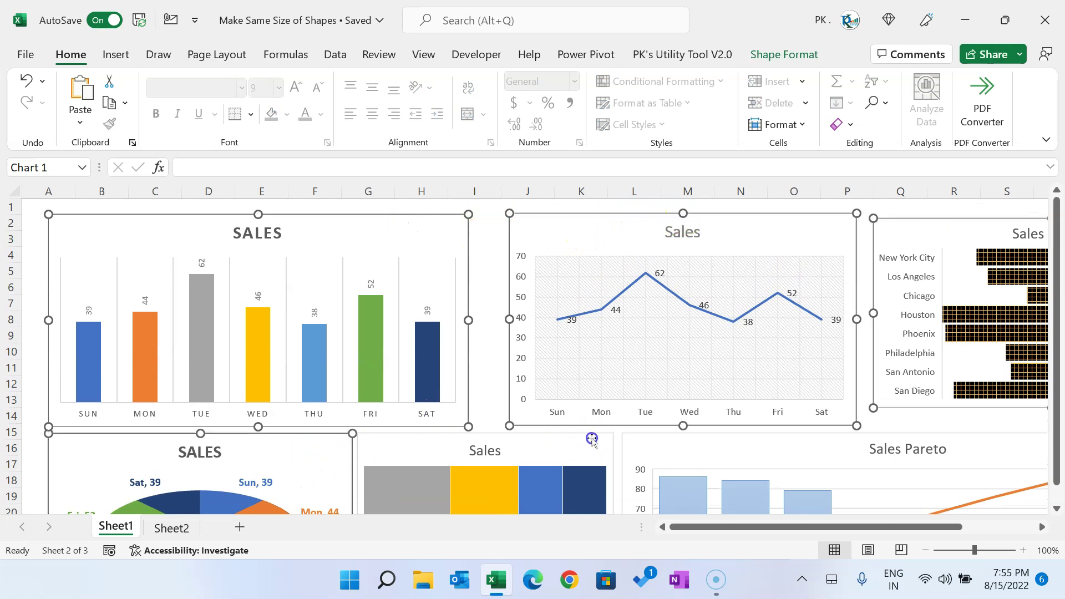
ctrl+click(697, 440)
scroll(836, 404, down, 6)
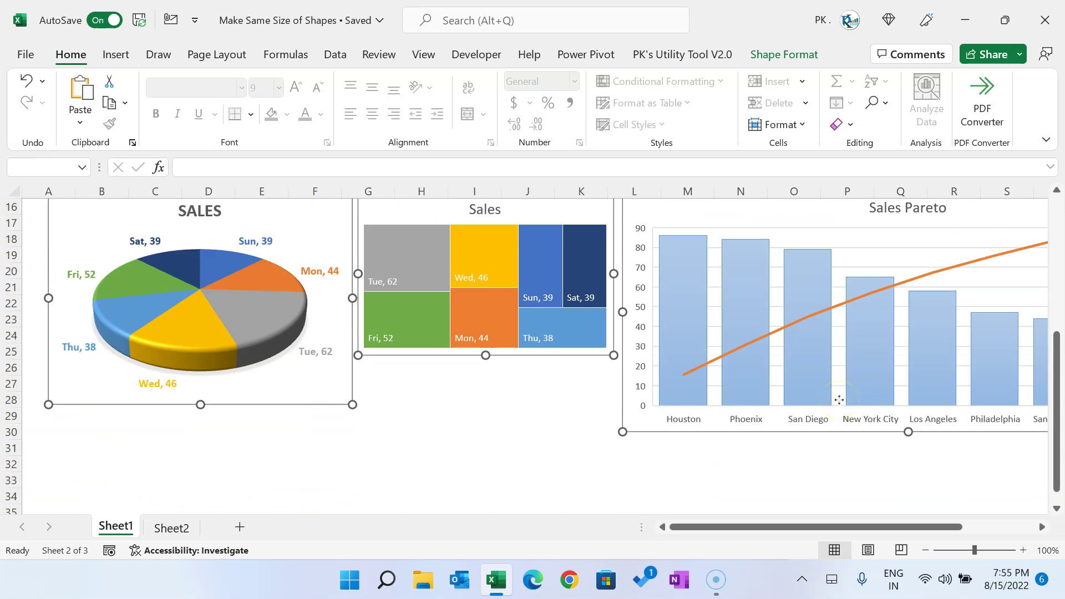
scroll(831, 394, up, 6)
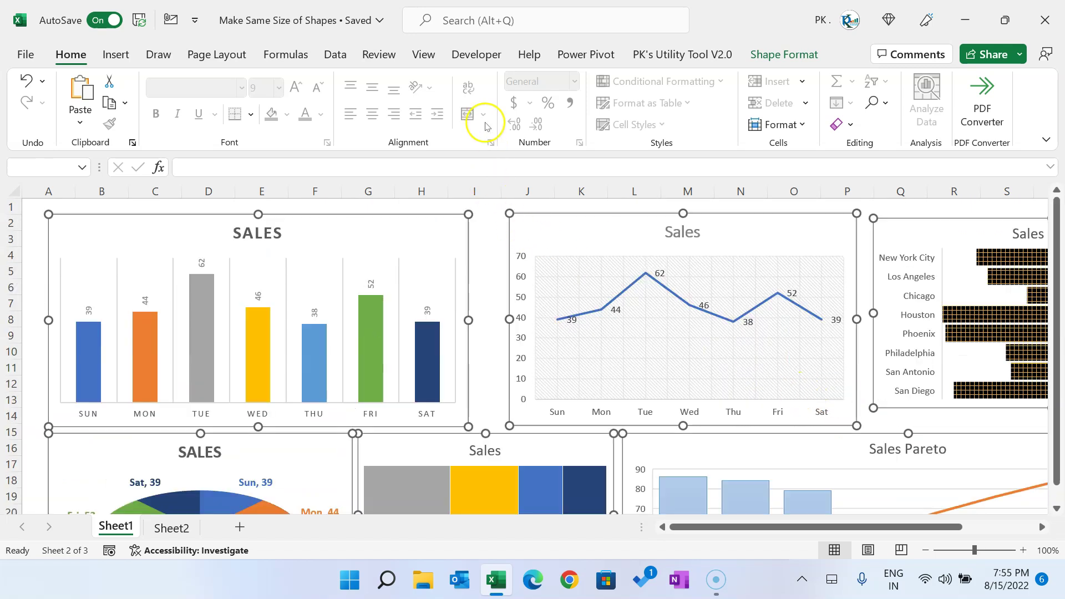
Step: Apply Developer > Make Same Size Shapes to the selected charts, then deselect them
click(477, 54)
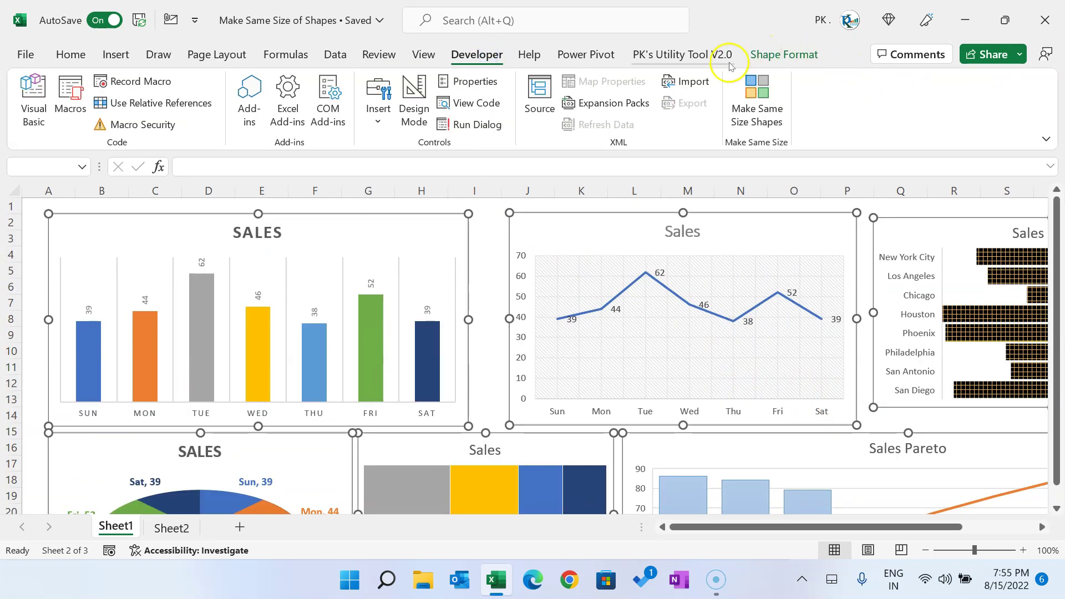
click(752, 118)
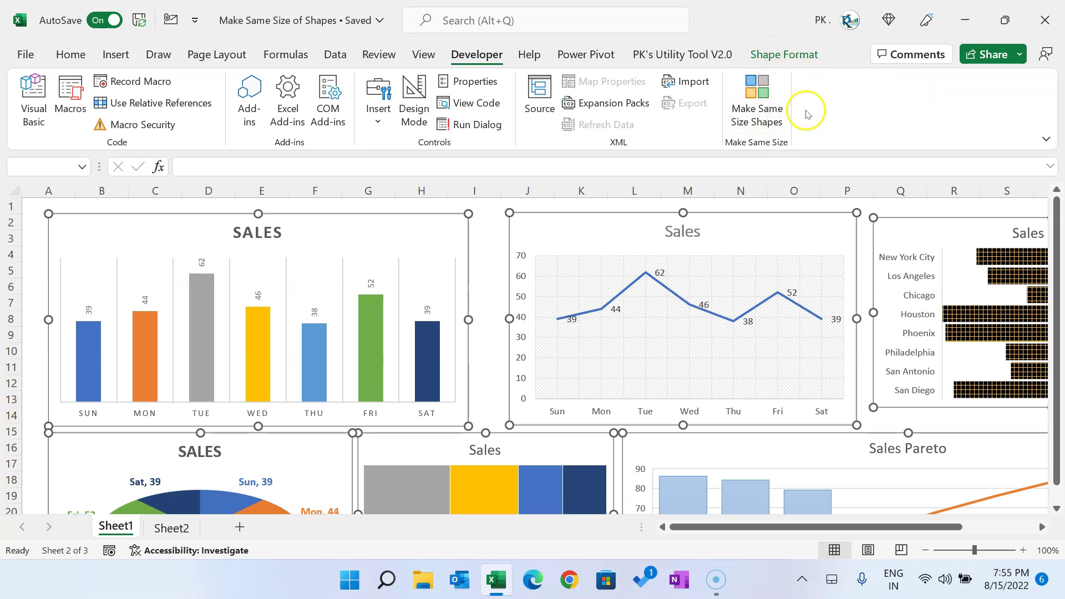
click(763, 100)
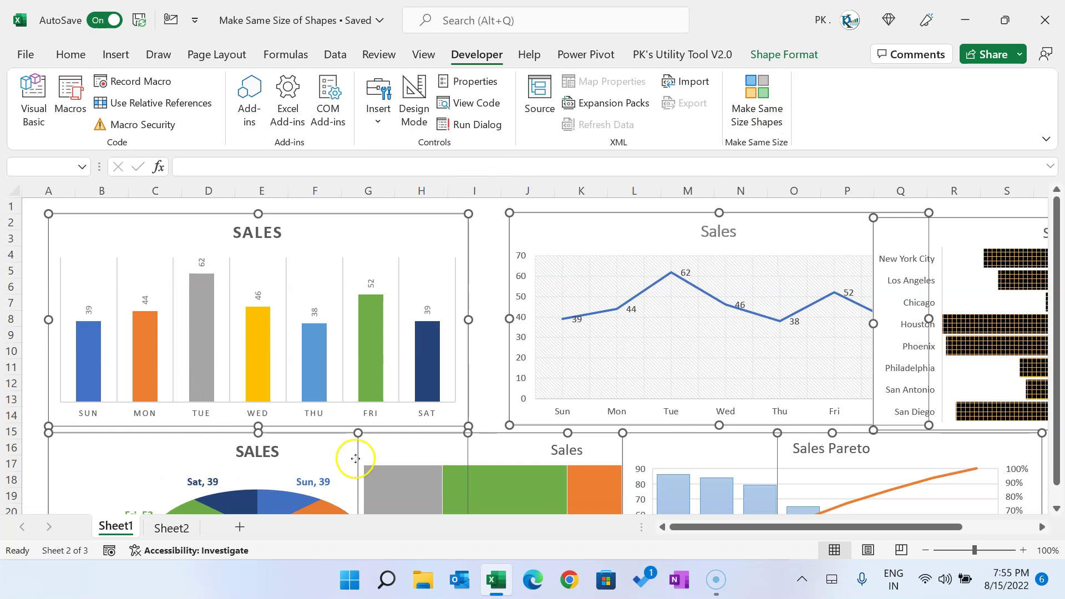
scroll(556, 391, down, 4)
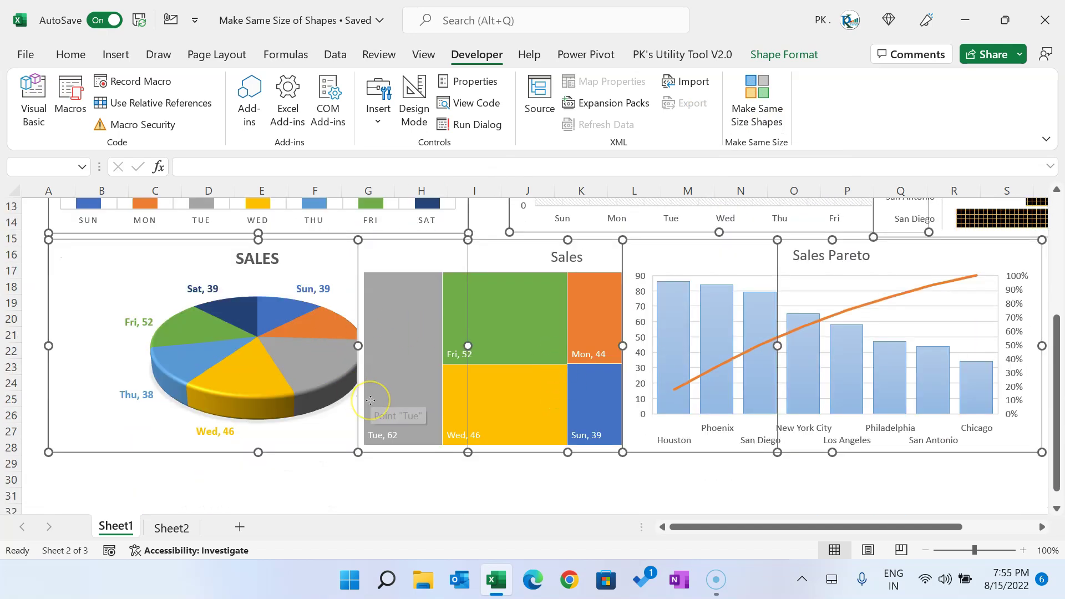
scroll(370, 400, up, 4)
click(485, 322)
Step: Shrink the SALES column chart by dragging its corner handle inward
click(467, 366)
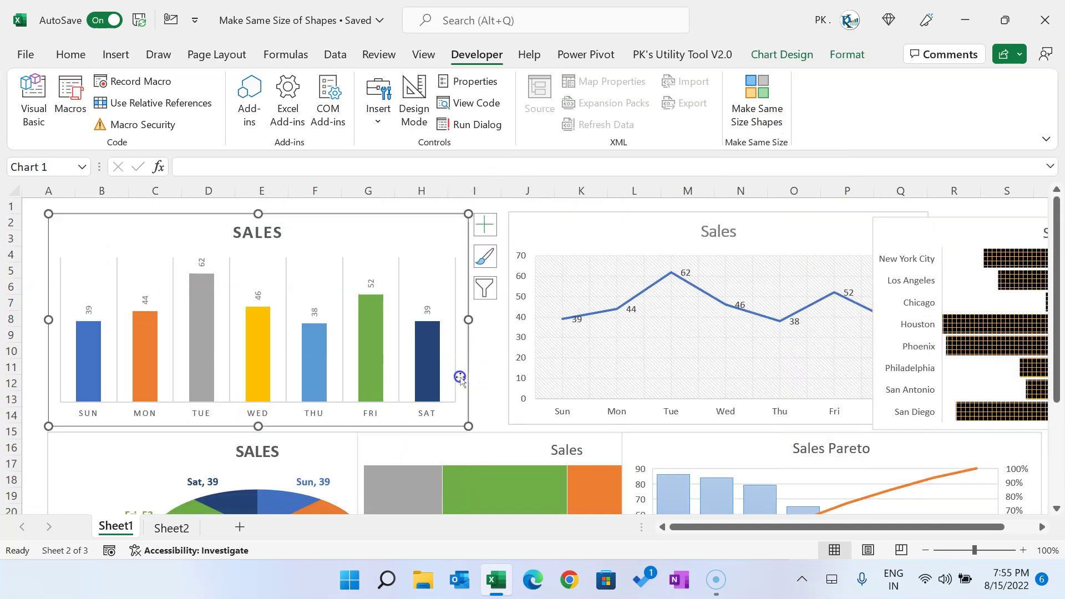
drag(468, 426, 344, 396)
click(459, 326)
click(371, 361)
click(427, 361)
click(314, 221)
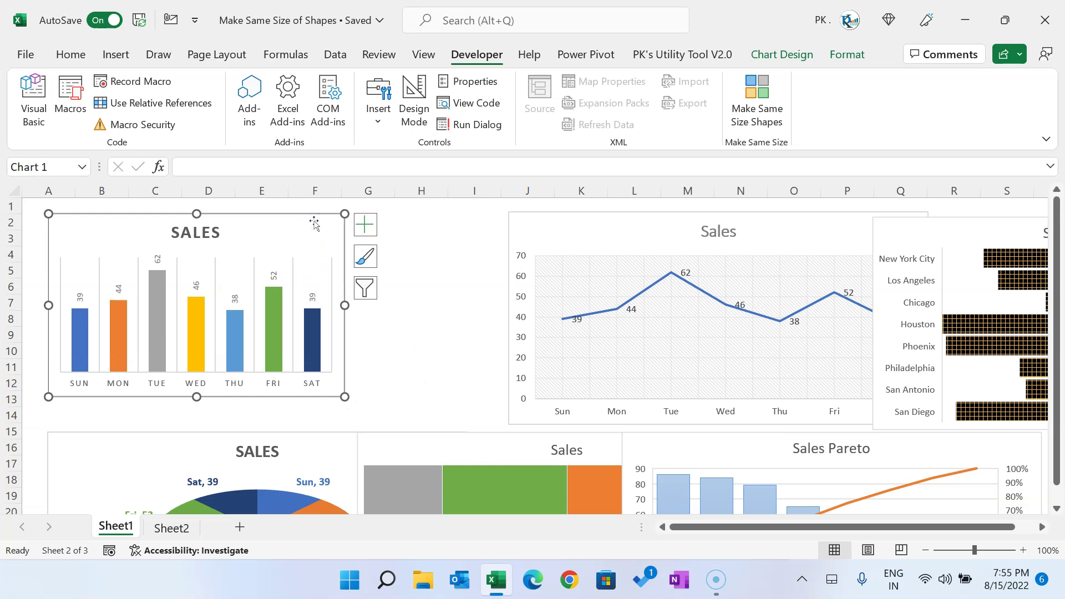
Step: Select every chart with Ctrl+A and make them all match the SALES column chart's size
key(ctrl+a)
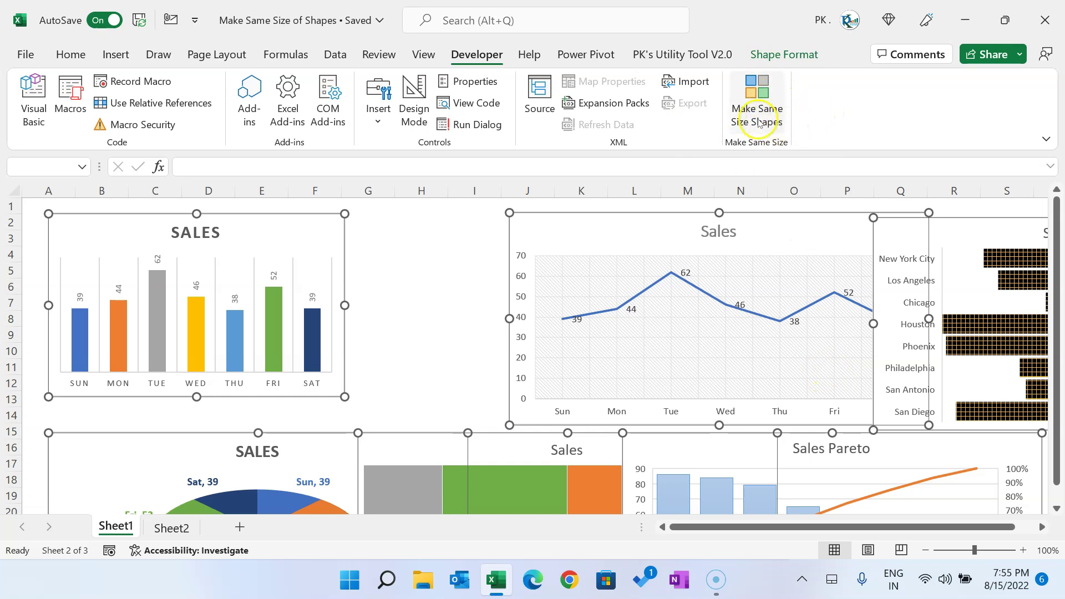
click(757, 94)
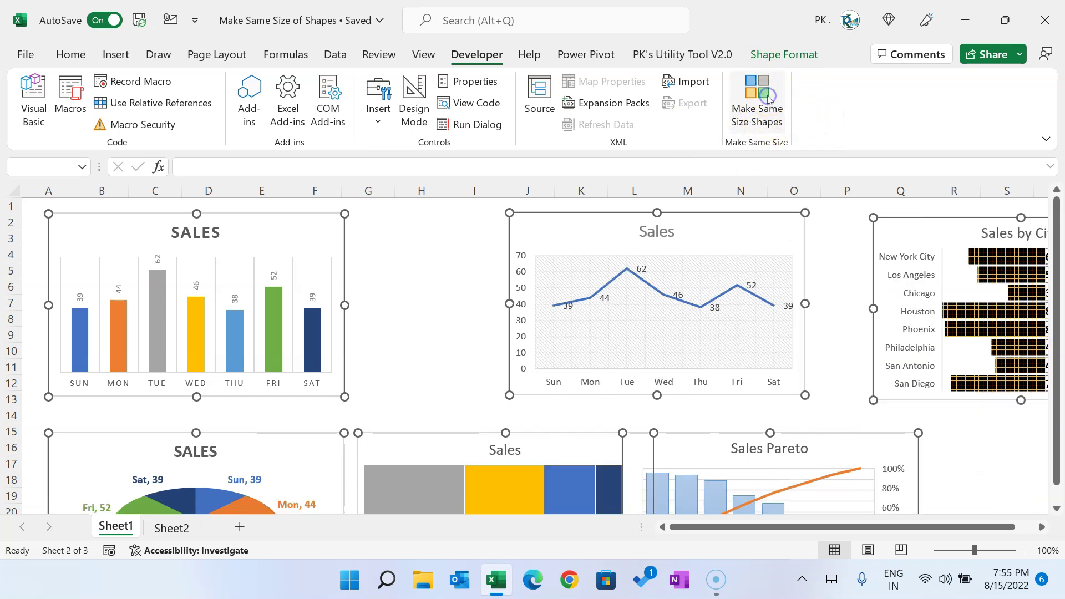
scroll(440, 338, down, 2)
scroll(417, 339, up, 2)
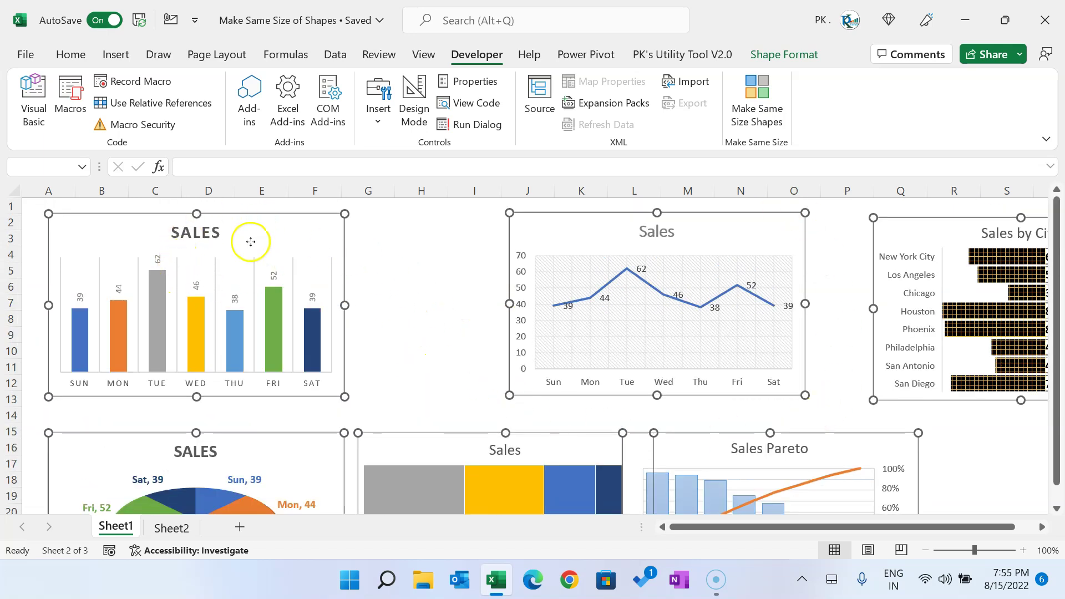
scroll(918, 341, down, 2)
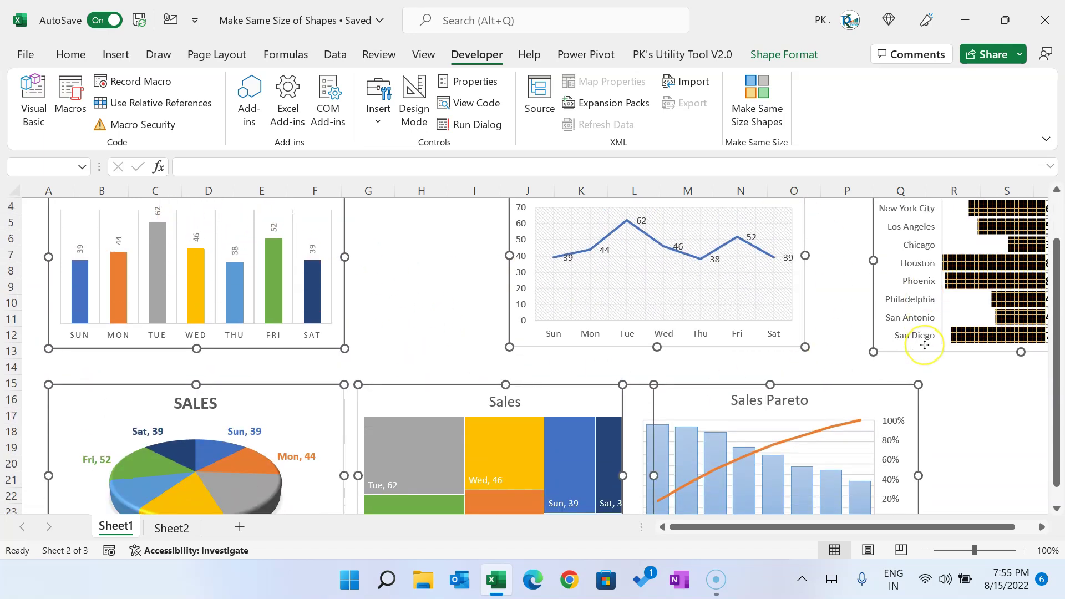
scroll(923, 344, up, 2)
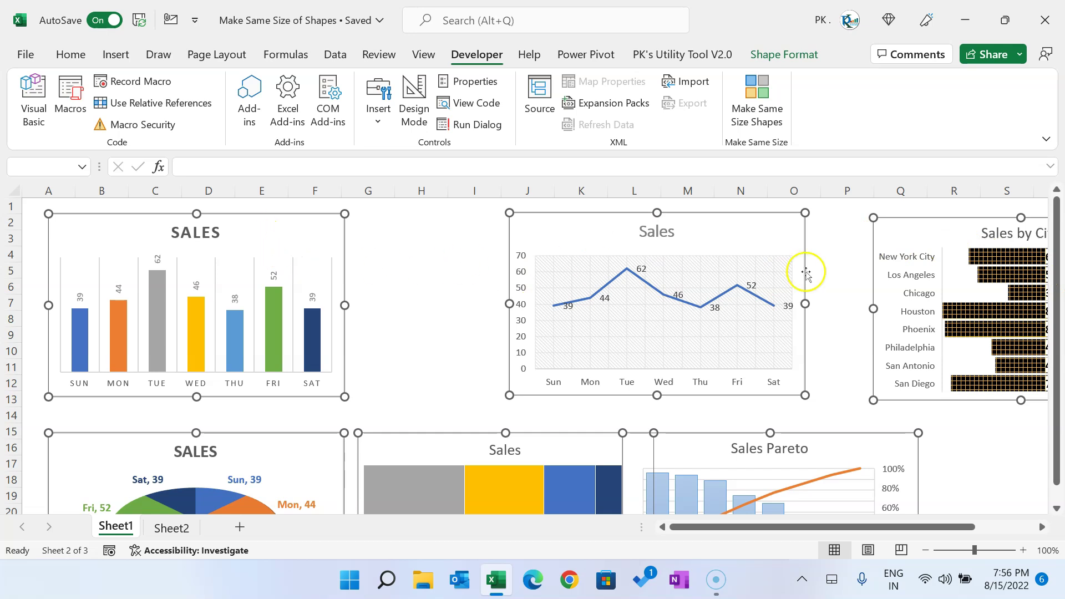
click(704, 56)
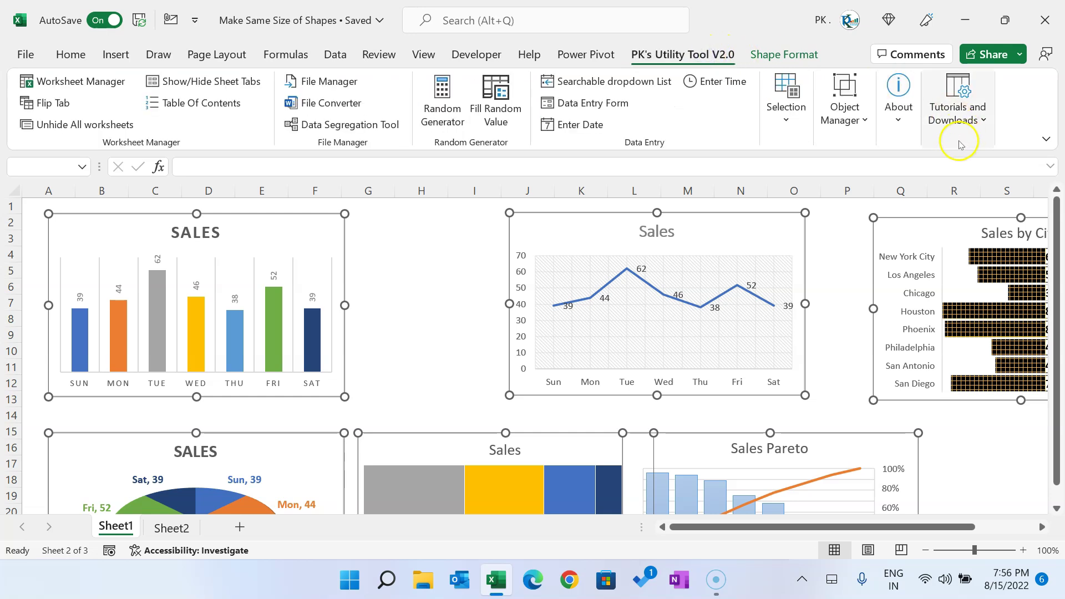
click(864, 123)
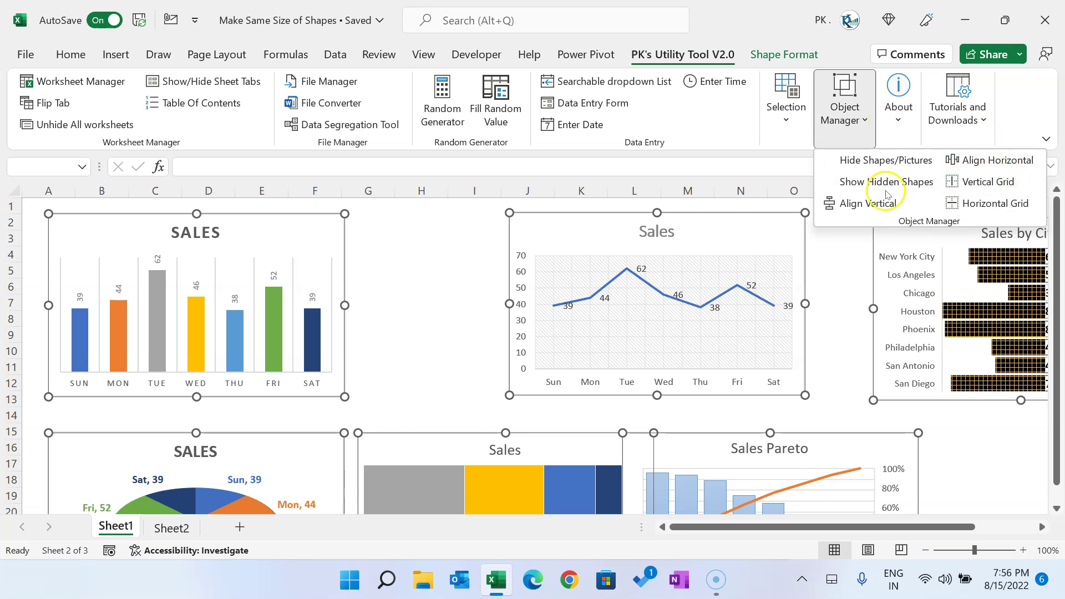
click(985, 204)
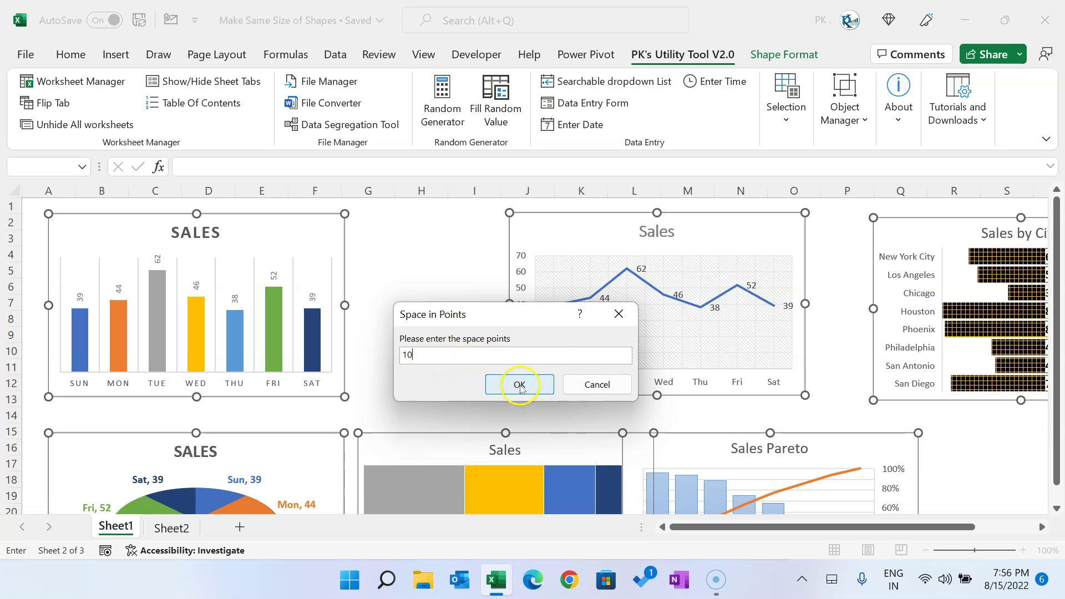
click(520, 385)
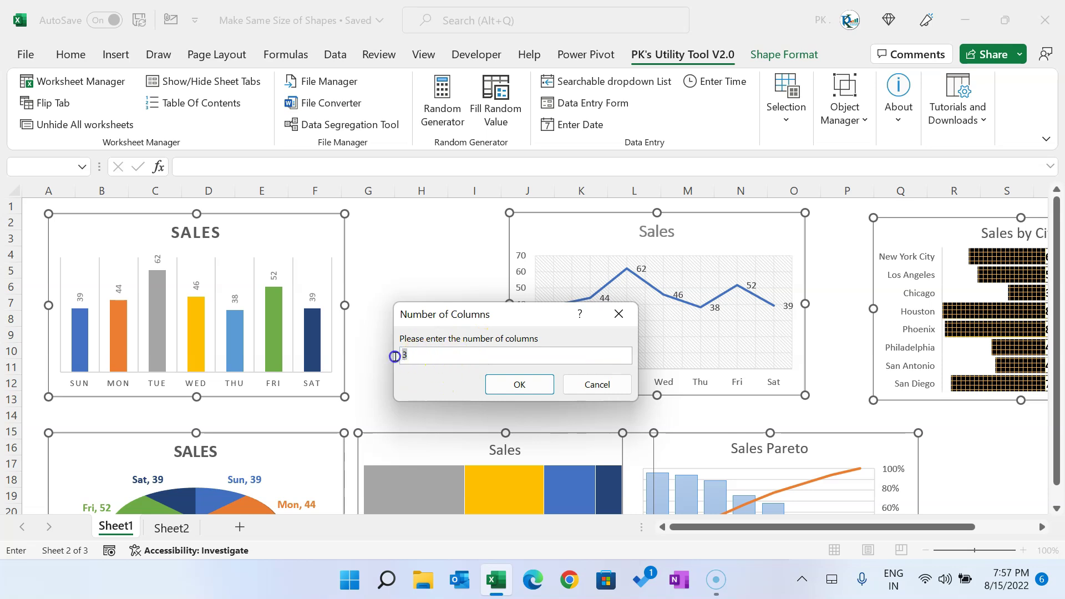
click(509, 390)
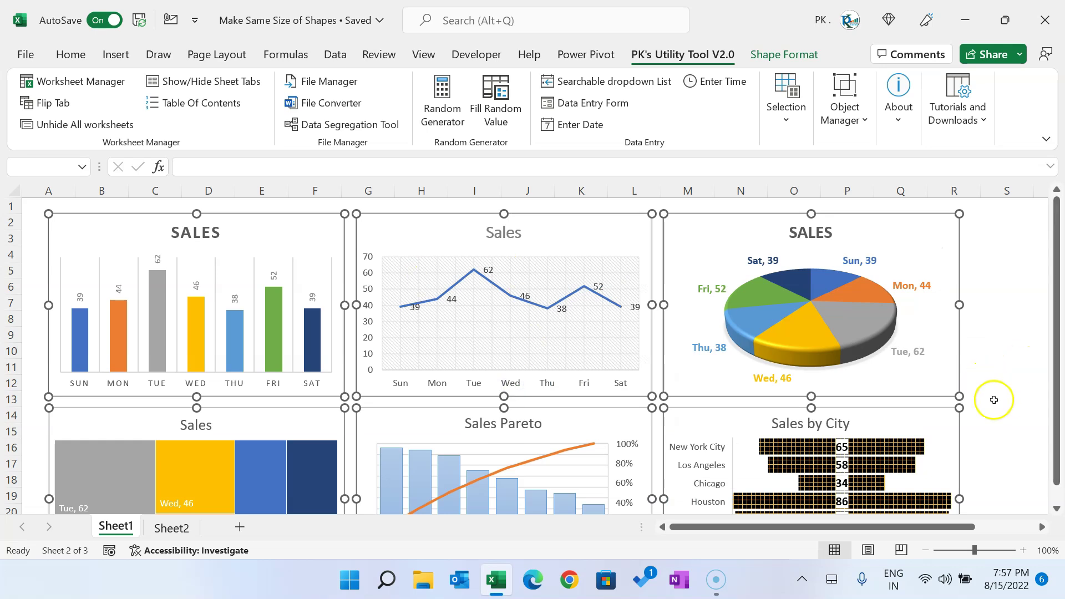
scroll(997, 399, down, 4)
scroll(998, 399, up, 4)
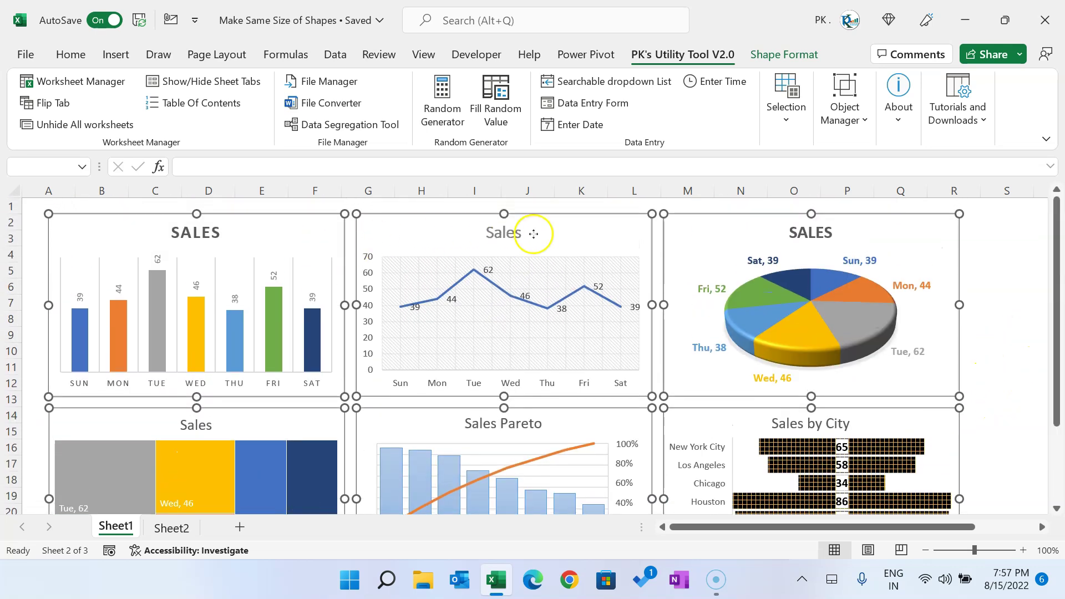
click(1008, 304)
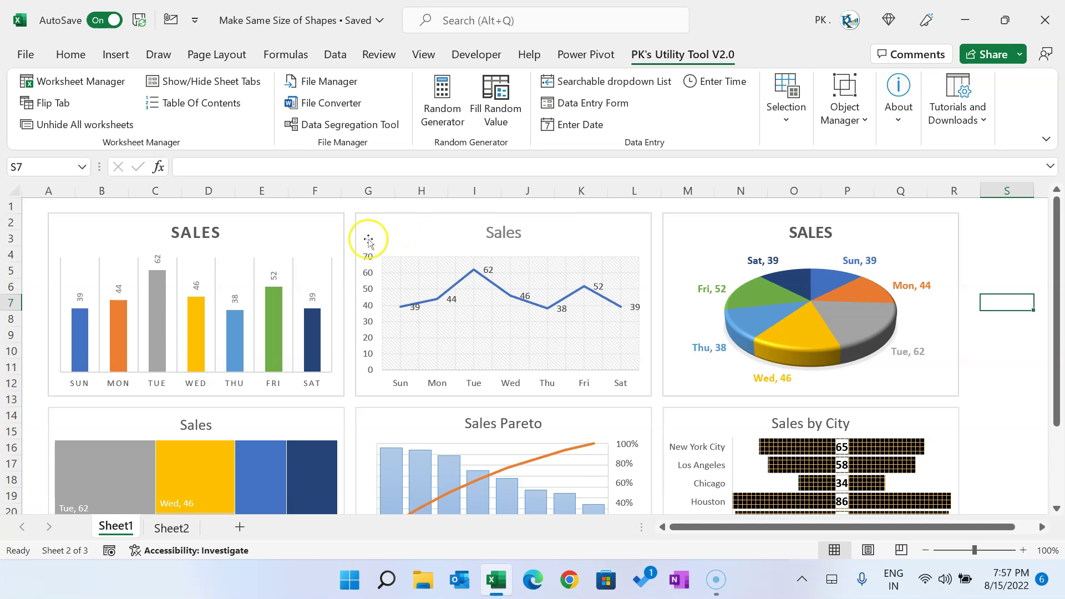
Step: Enlarge the SALES bar chart slightly by dragging its corner toward row 14
click(334, 230)
click(989, 286)
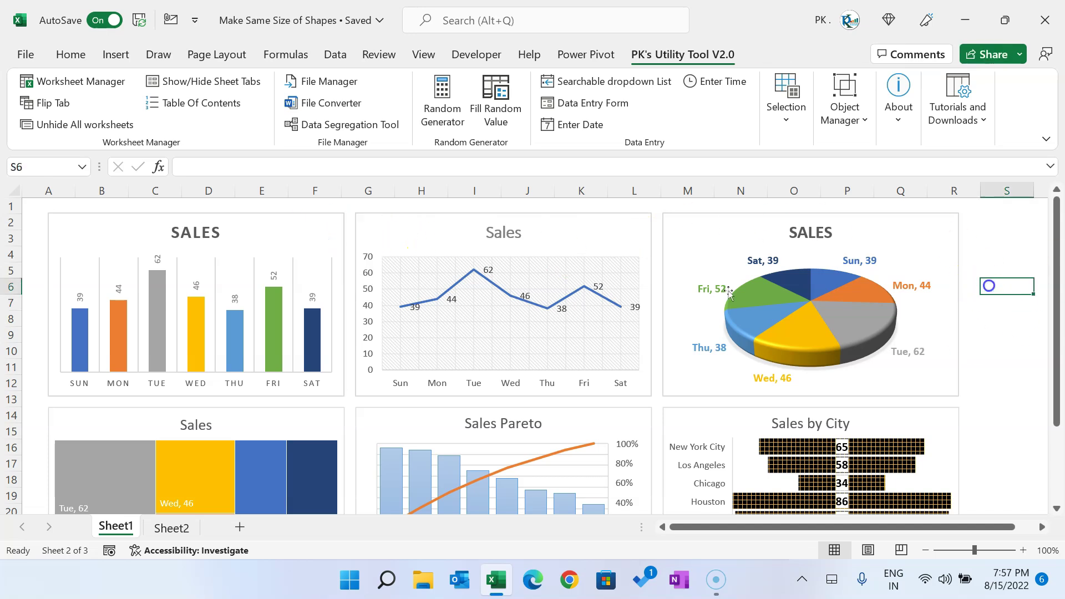
click(330, 249)
drag(343, 392, 403, 415)
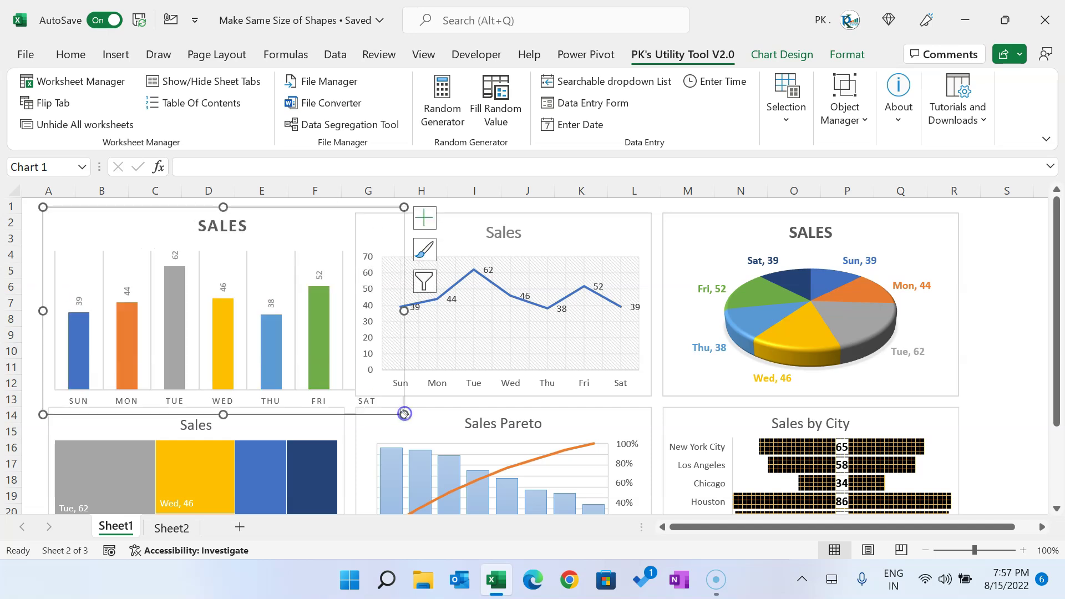
Step: Select all charts with Ctrl+A and resize them to the bar chart's size with Make Same Size Shapes
key(ctrl+a)
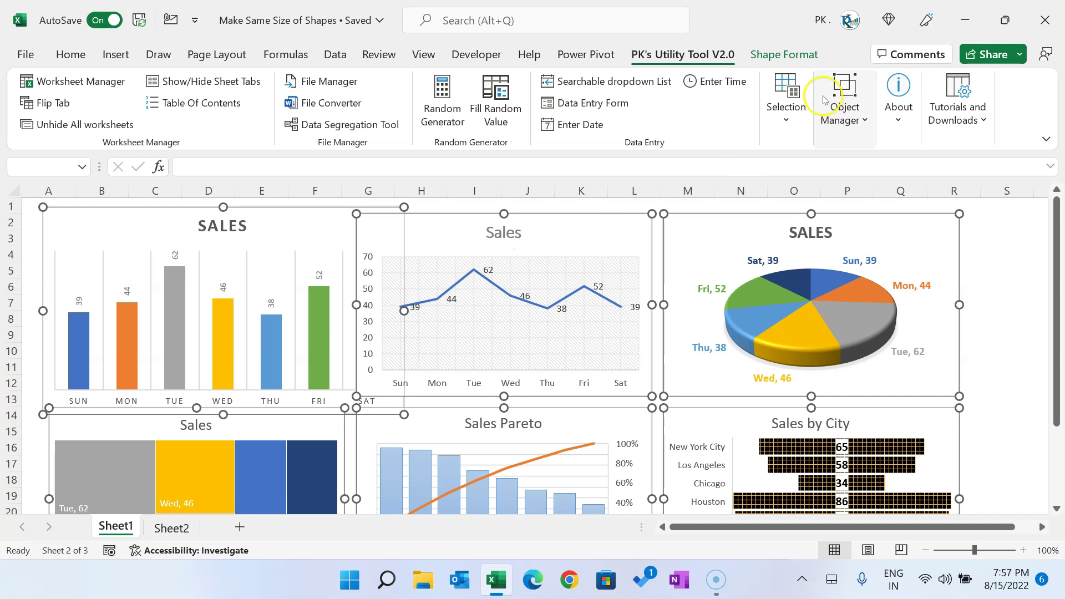
click(474, 55)
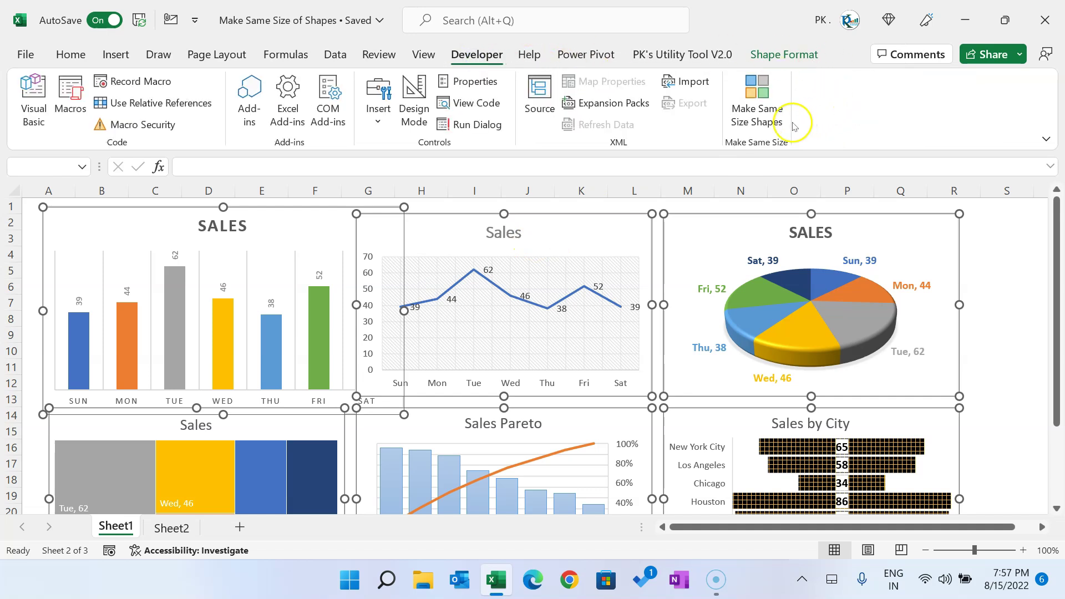
click(773, 105)
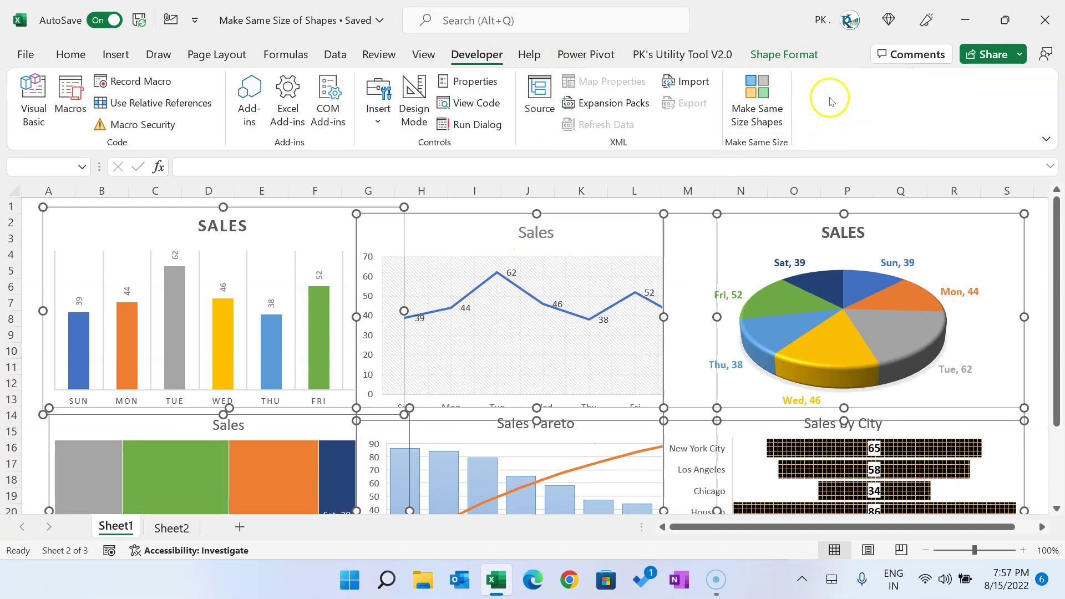
click(682, 54)
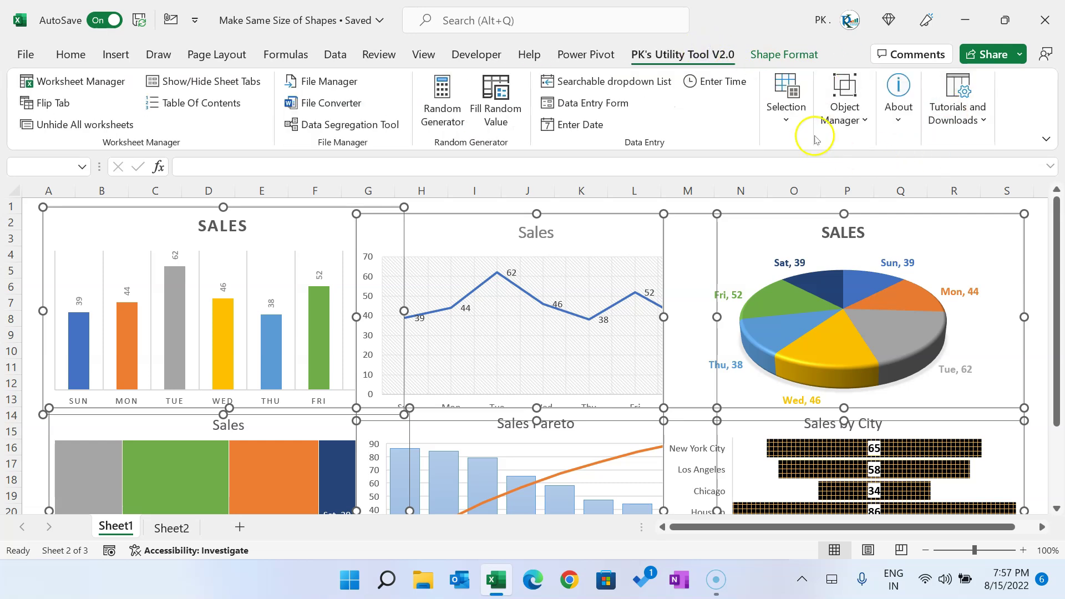
click(862, 122)
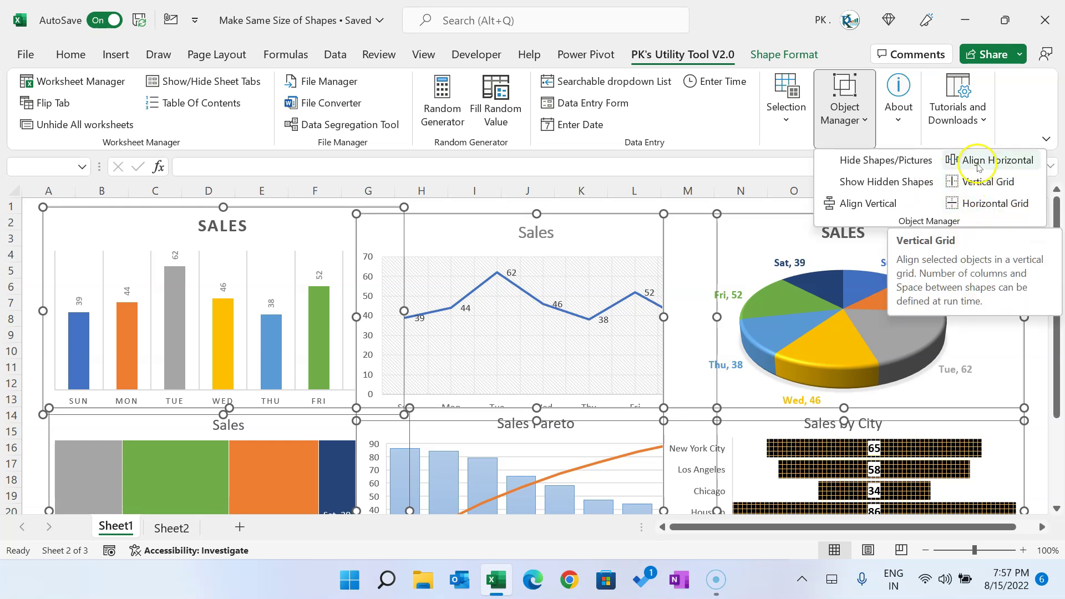
Step: Arrange the charts in an Object Manager Horizontal Grid with 5-point spacing and 3 rows
click(967, 212)
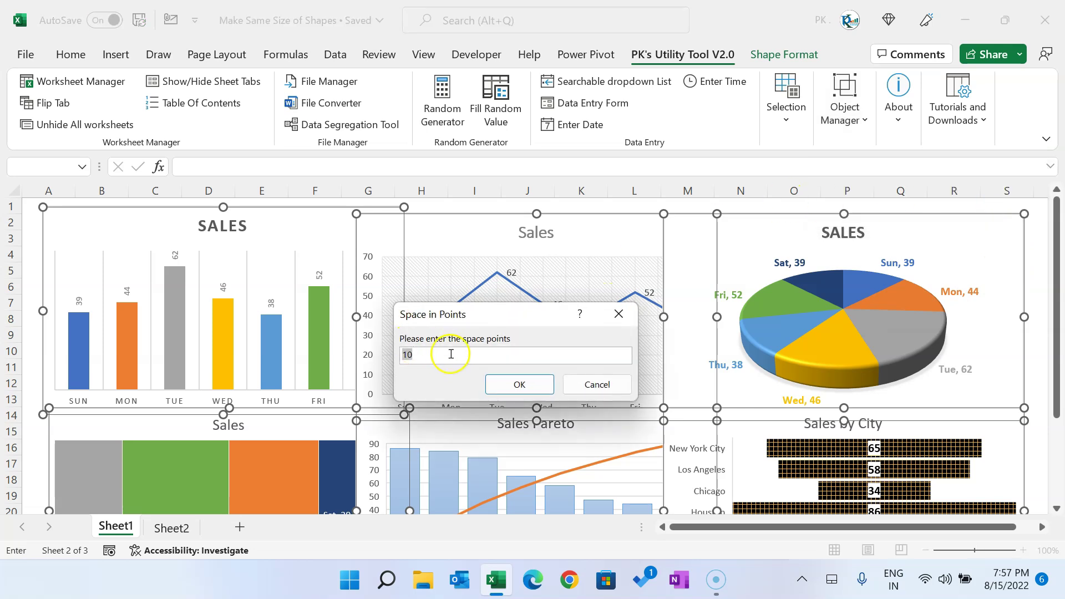
text(5)
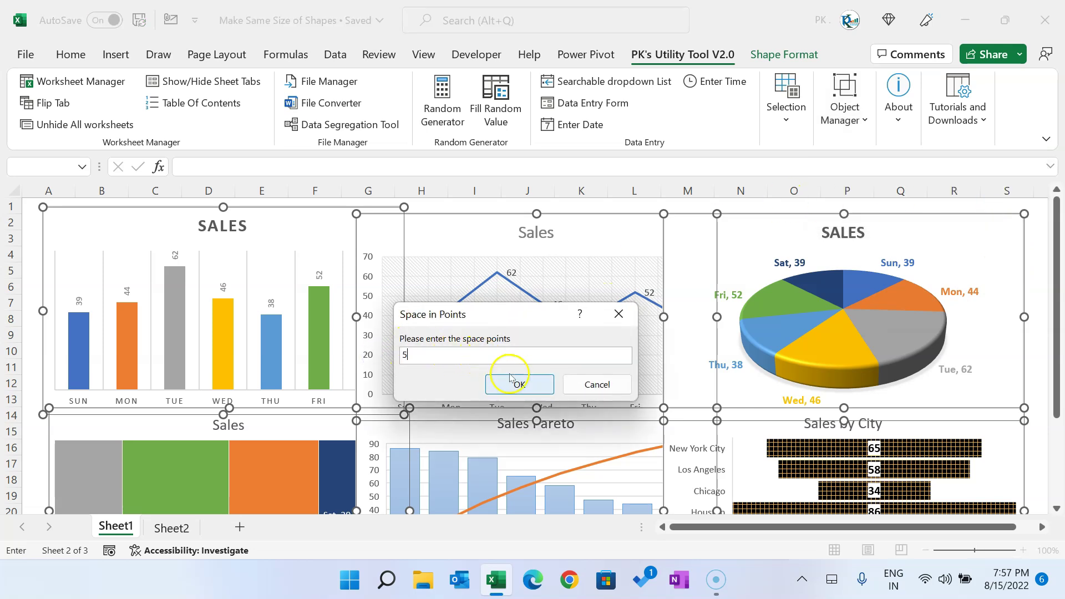
click(511, 385)
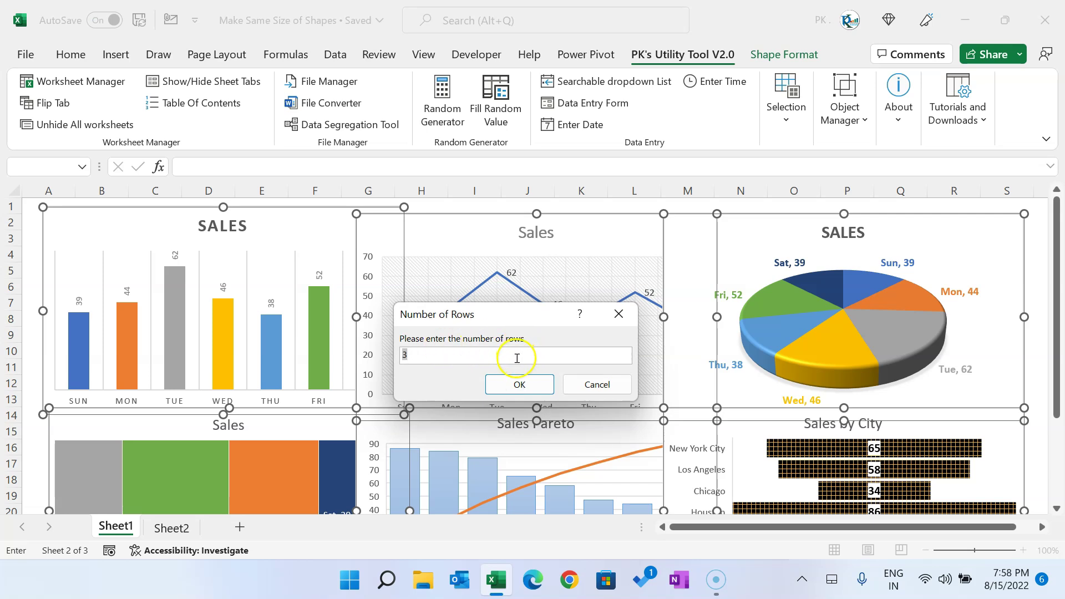
click(521, 383)
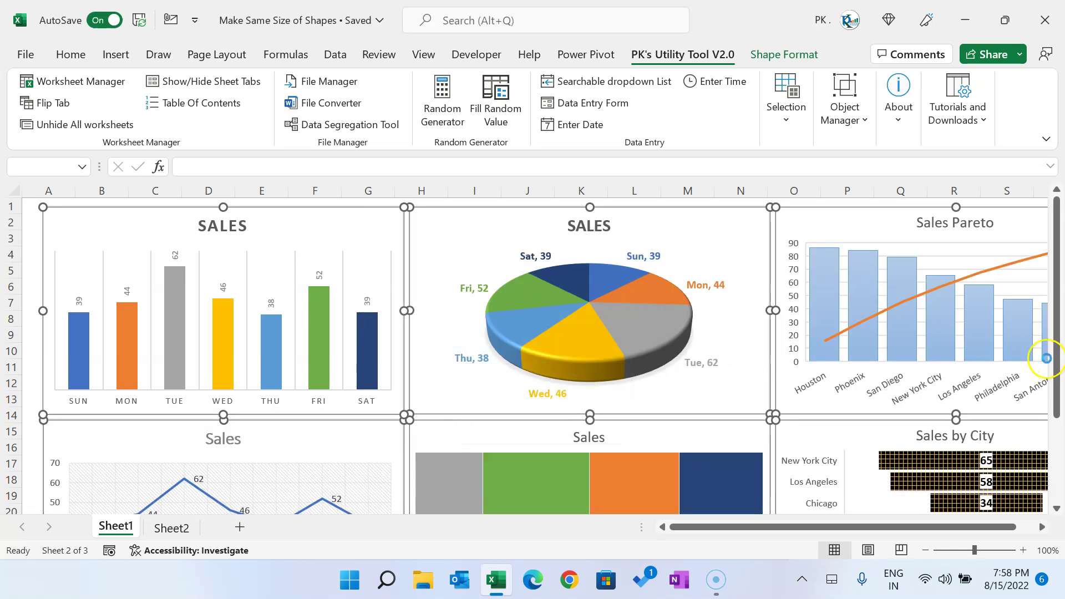
click(31, 265)
Step: Check the arranged dashboard and move to Sheet2
drag(758, 527, 803, 537)
scroll(631, 384, down, 3)
scroll(631, 384, up, 3)
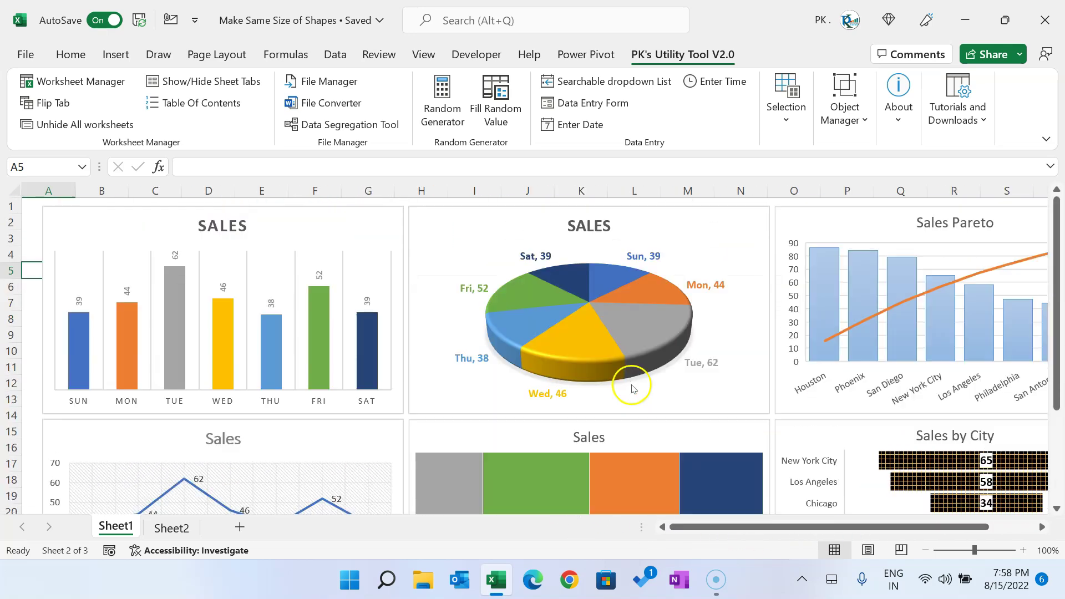
click(170, 530)
Step: Select the four blue rectangles left to right, then clear the selection to start over
click(183, 257)
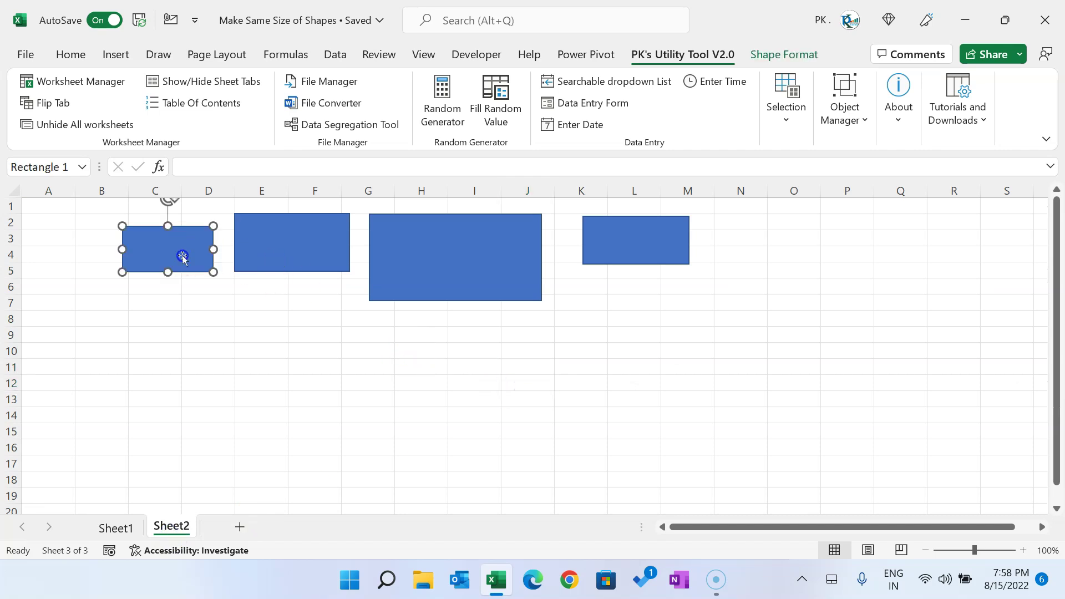
ctrl+click(287, 252)
ctrl+click(461, 251)
ctrl+click(661, 235)
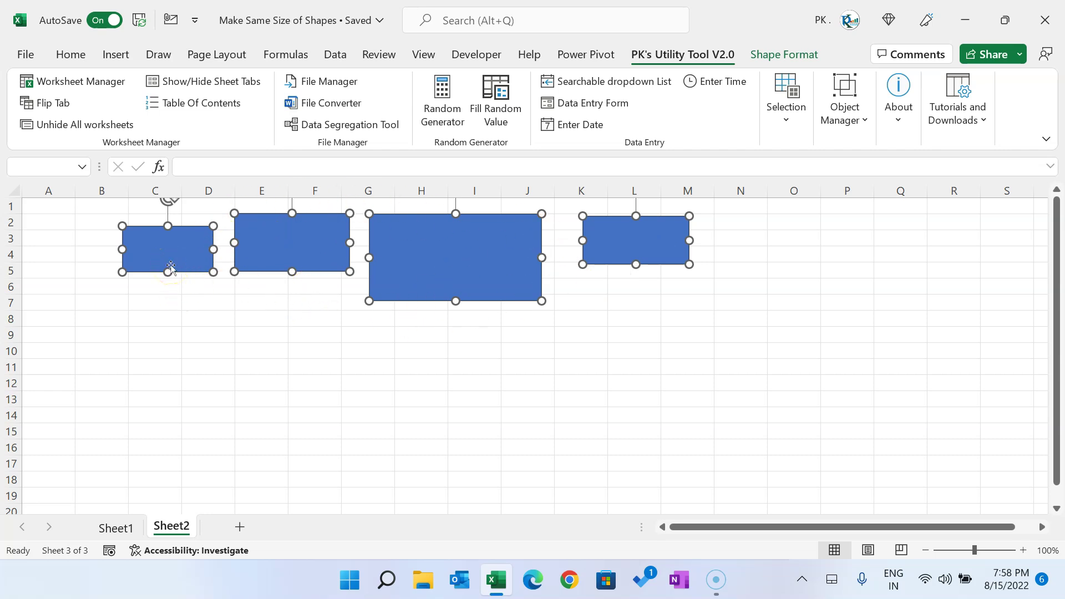
click(399, 337)
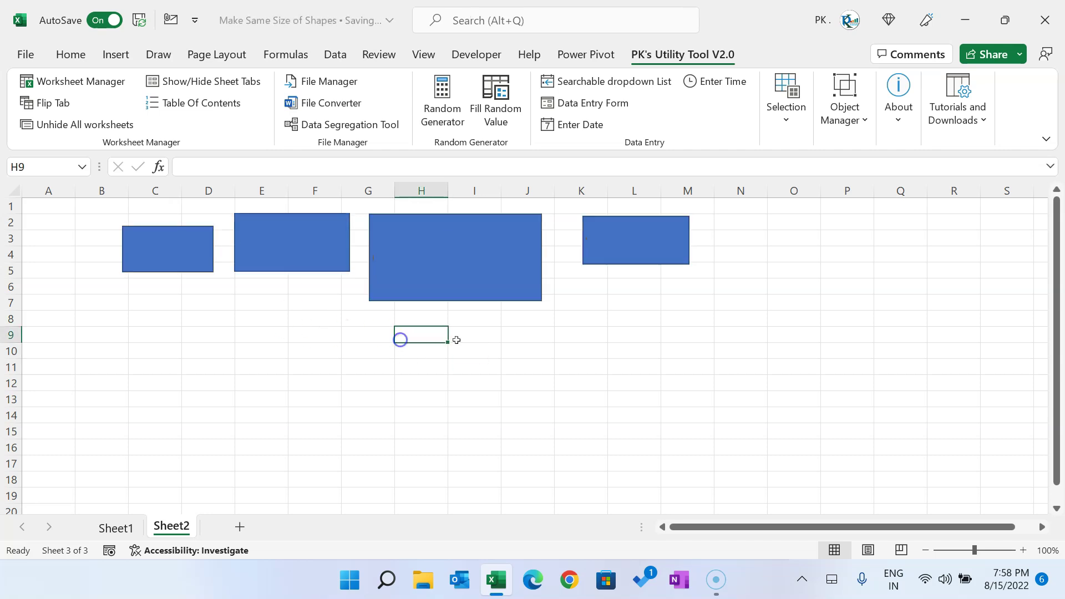
Step: Select the largest rectangle first, add the other three, and make all four the same size
click(487, 254)
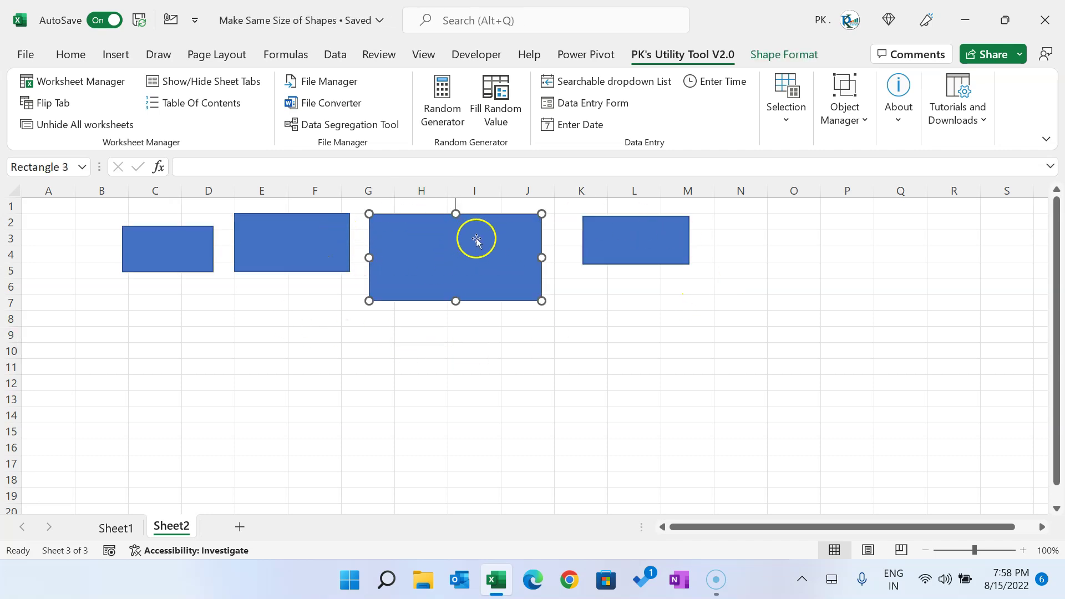
ctrl+click(333, 242)
ctrl+click(172, 242)
ctrl+click(631, 238)
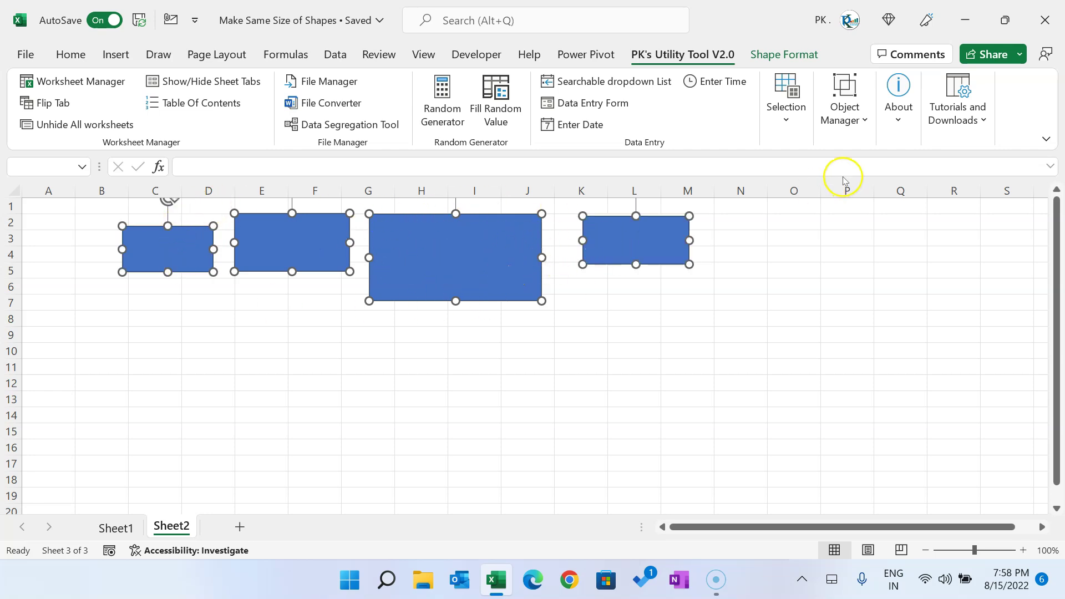
click(475, 53)
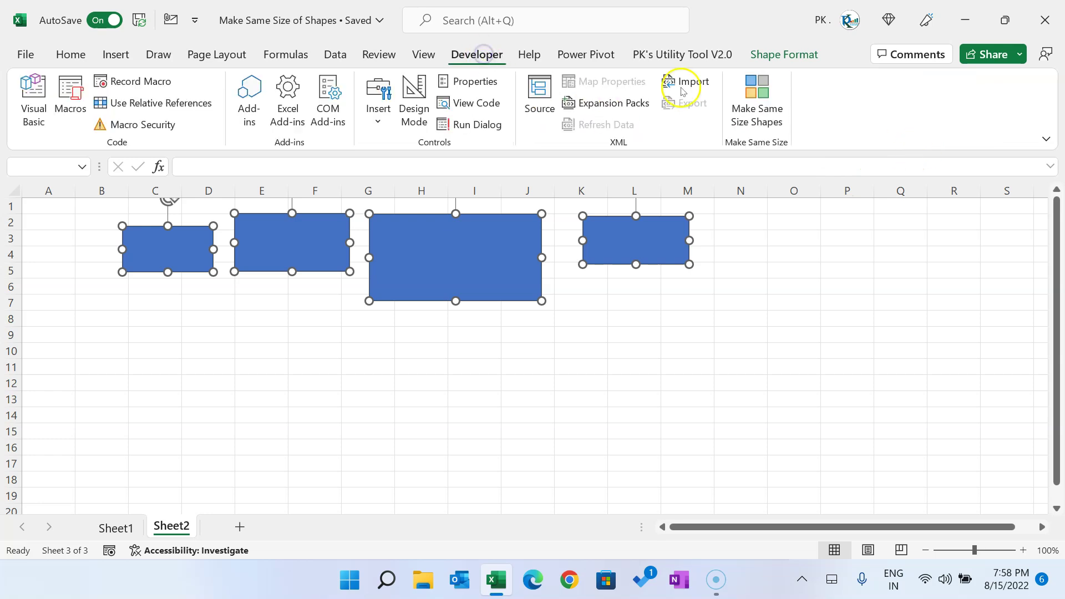
click(758, 100)
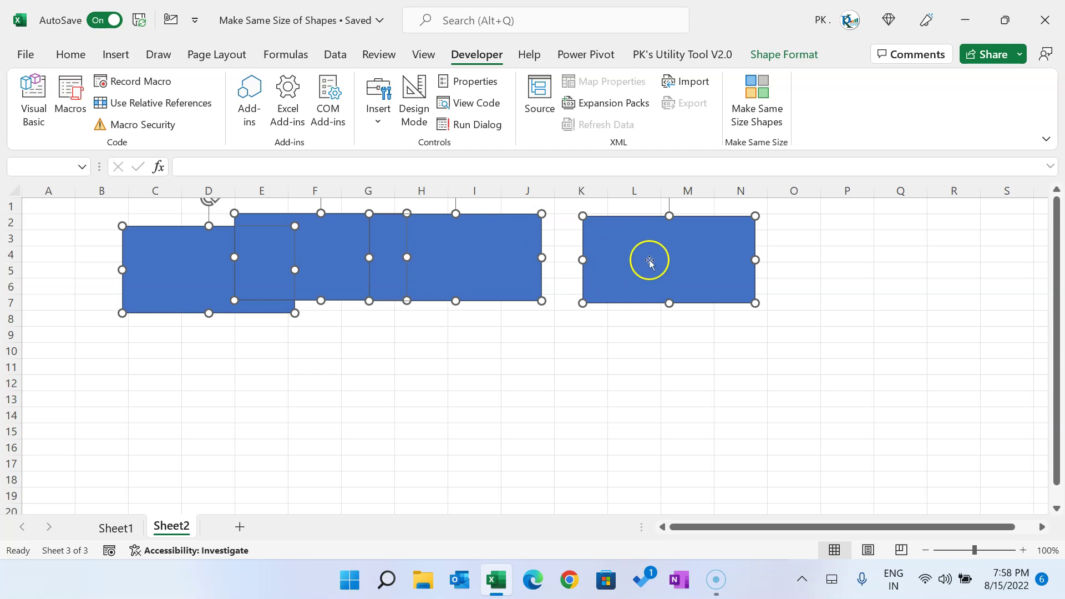
click(698, 53)
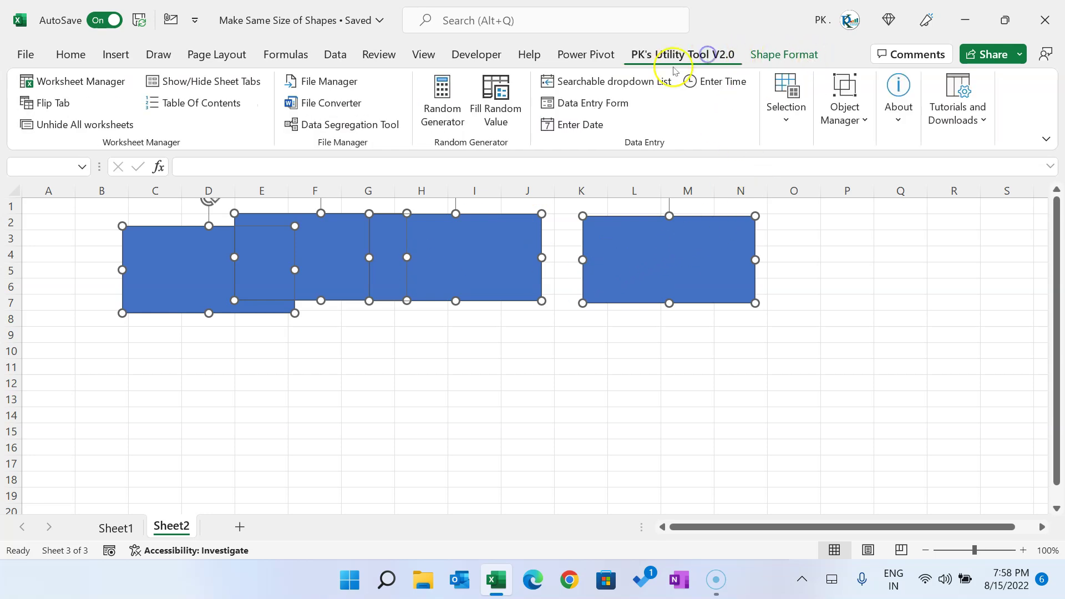
Step: Align the four rectangles in one horizontal row with 10-point spacing via Object Manager's Align Horizontal
click(796, 131)
click(756, 120)
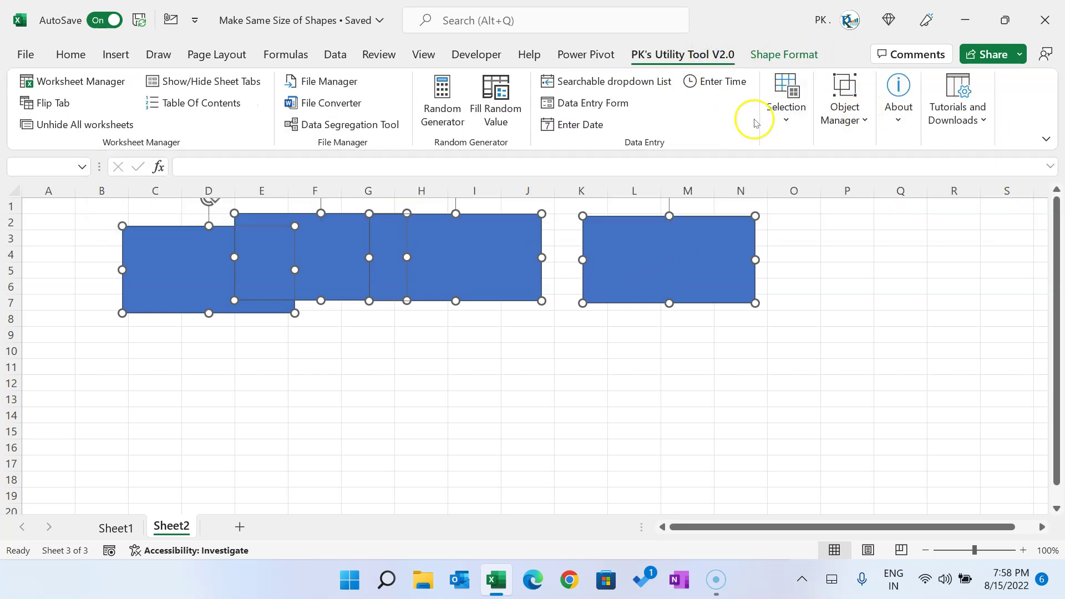
click(859, 117)
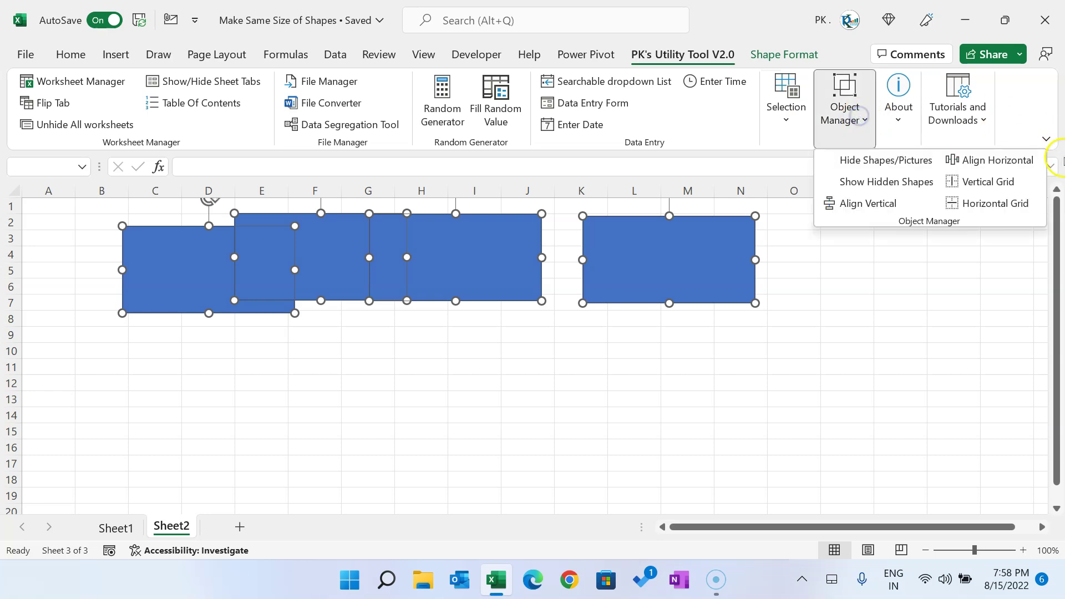
click(1017, 163)
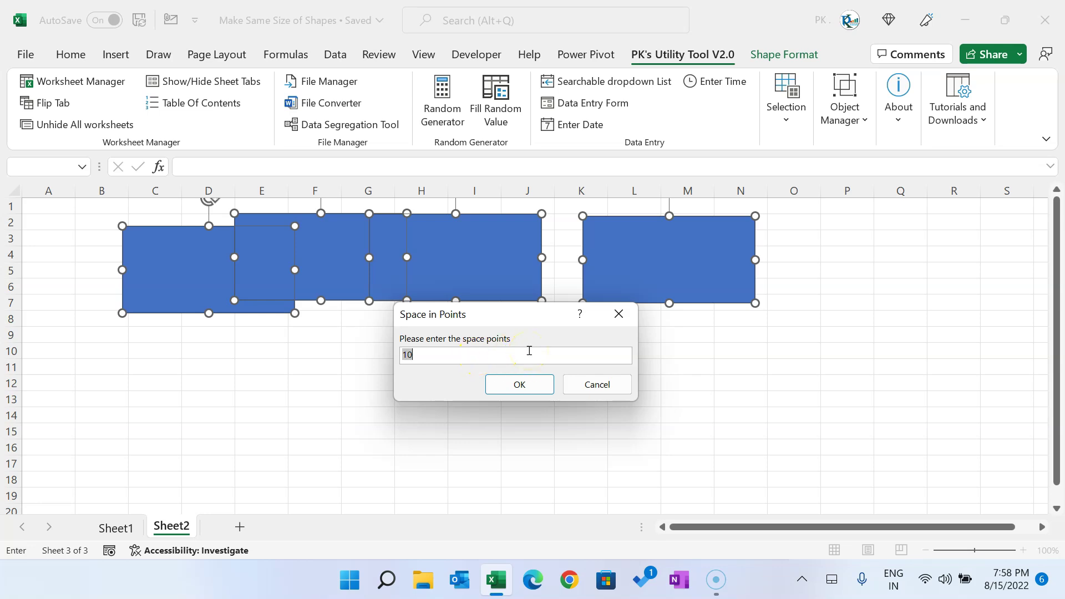
click(519, 385)
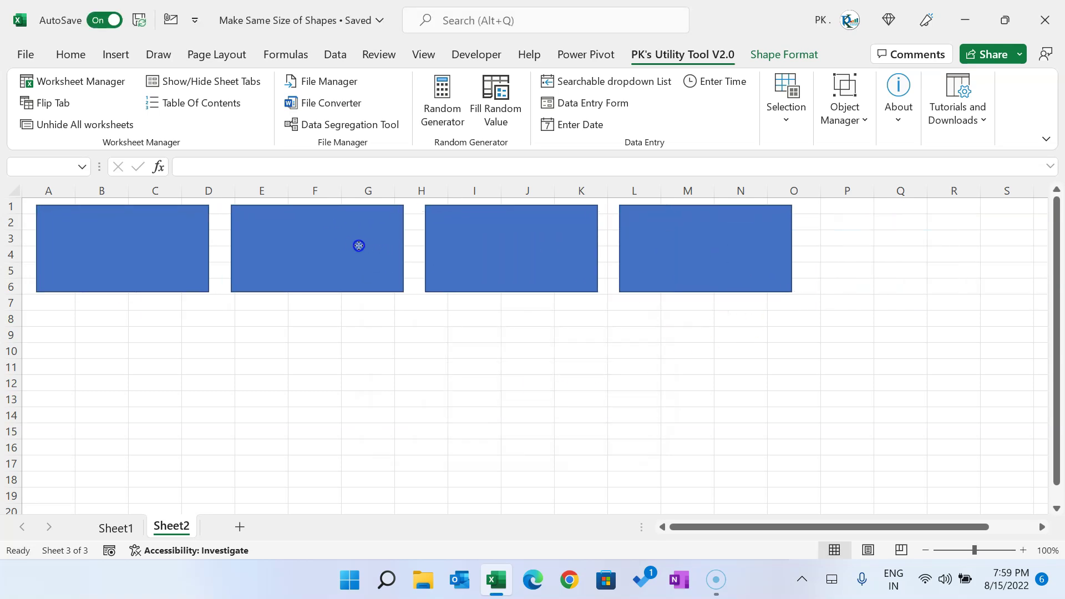
click(552, 351)
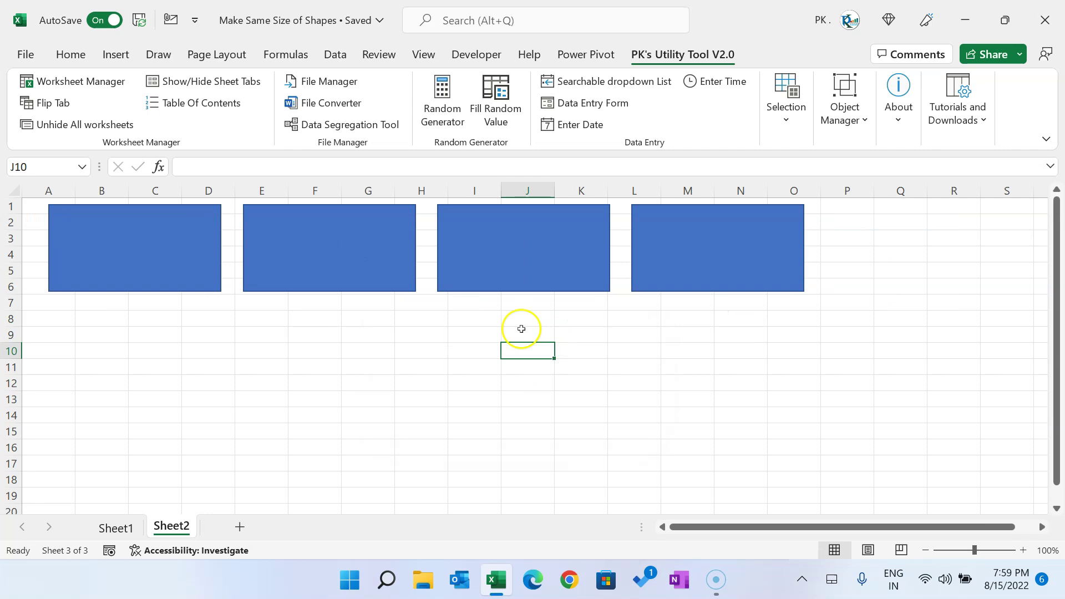